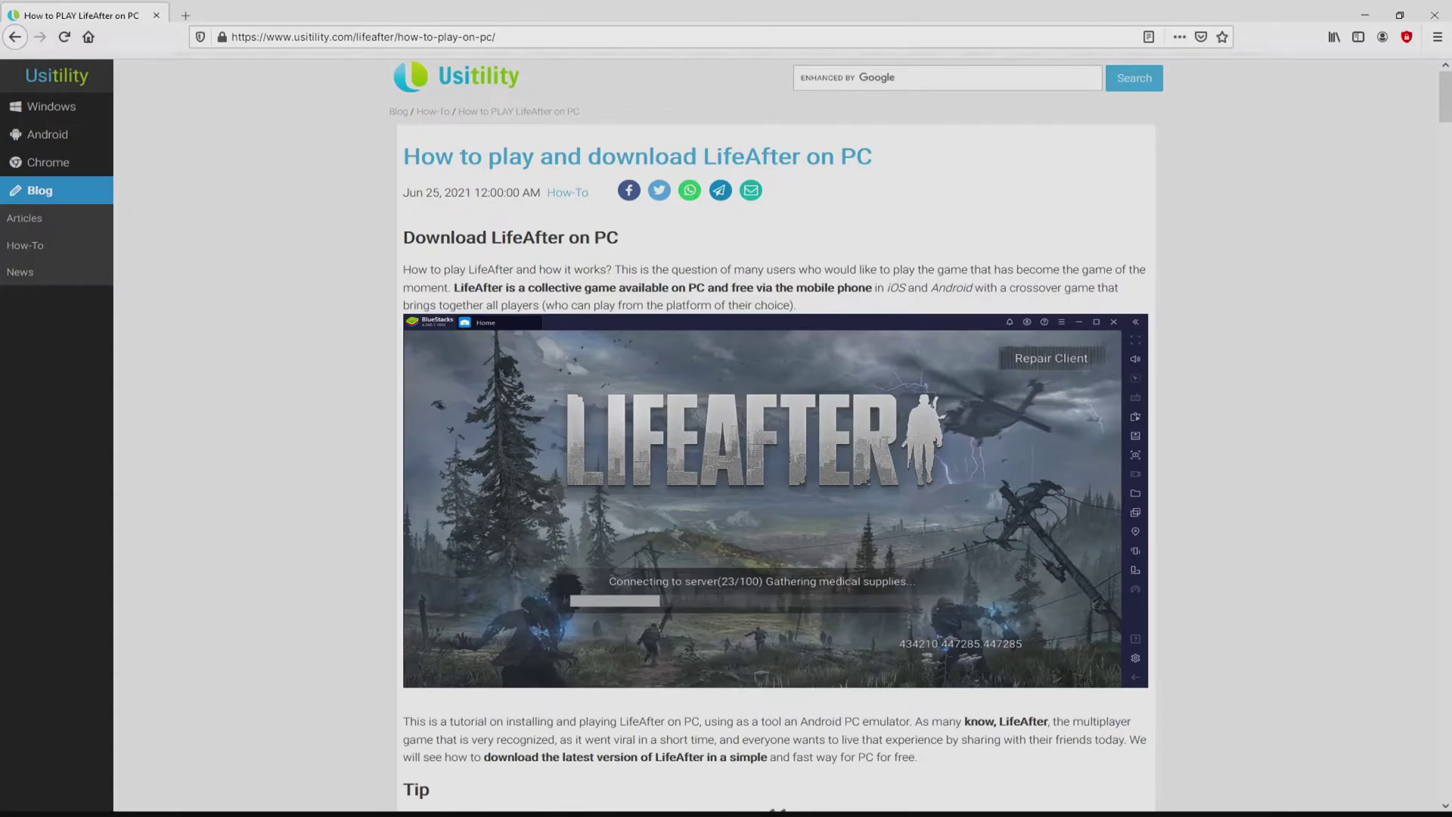
# Look through the LifeAfter page on the BlueStacks site, and download and open the BlueStacks installer from it
pyautogui.scroll(-3, 776, 454)
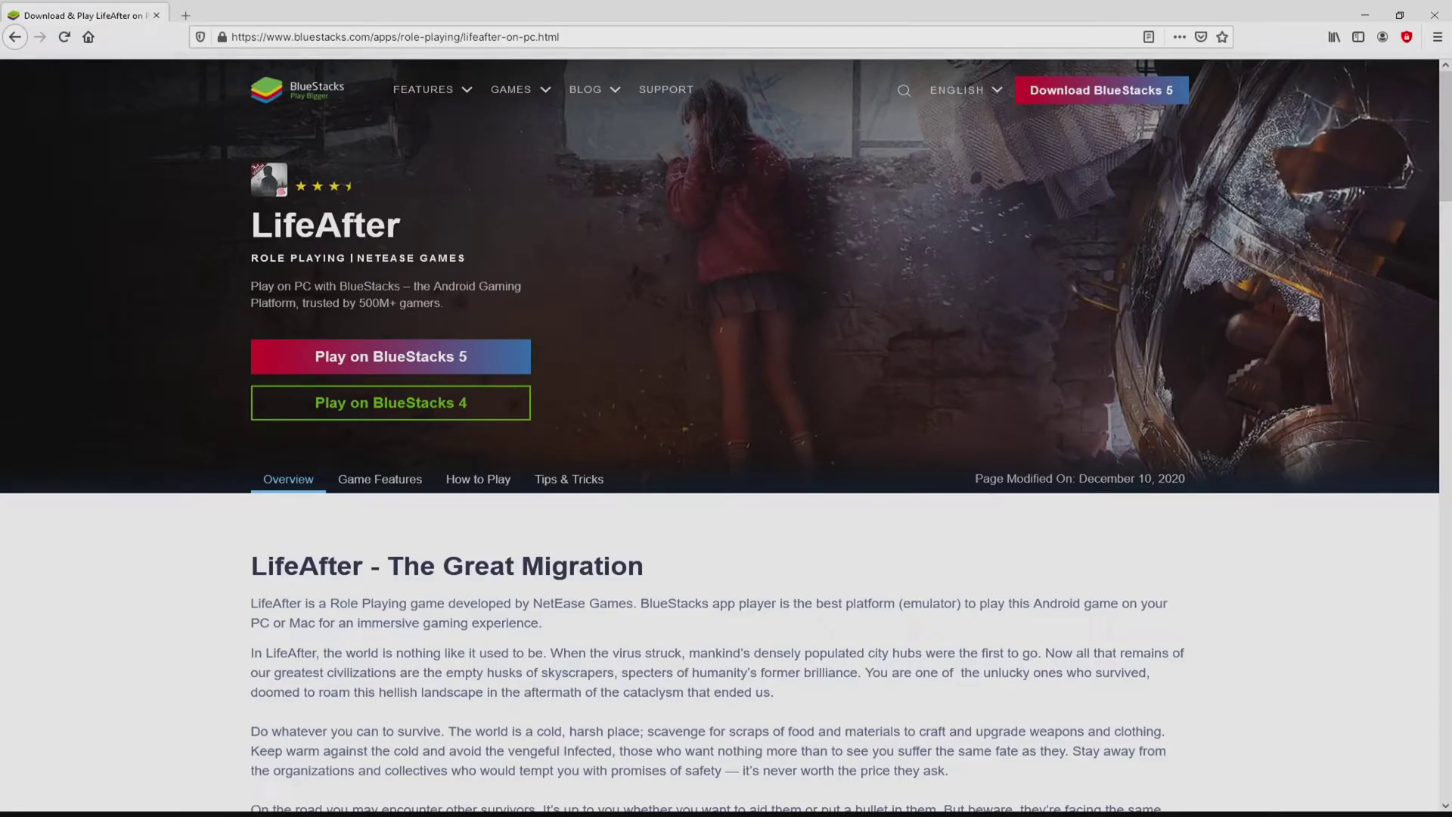
pyautogui.scroll(-20, 720, 435)
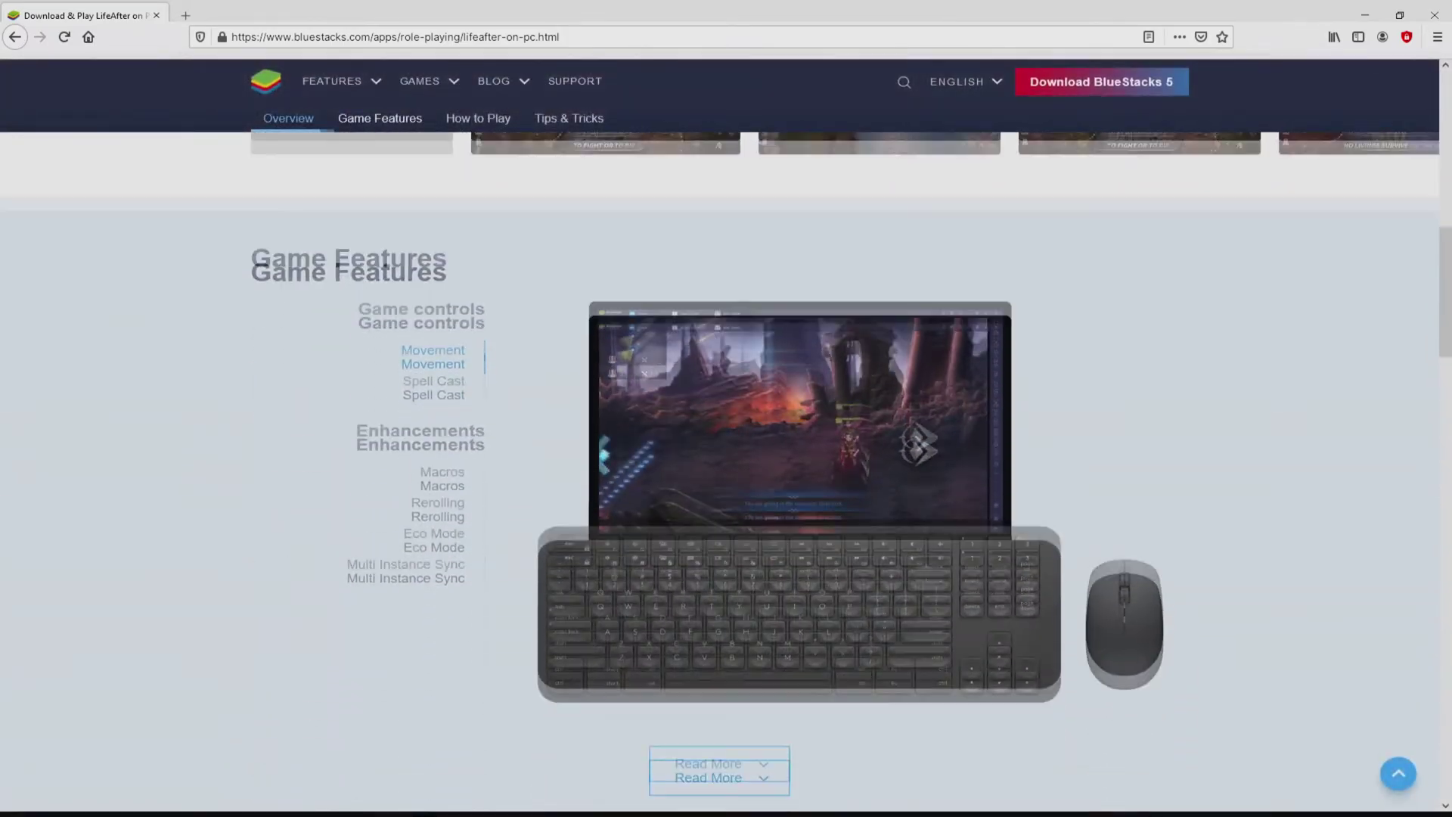
pyautogui.scroll(10, 719, 469)
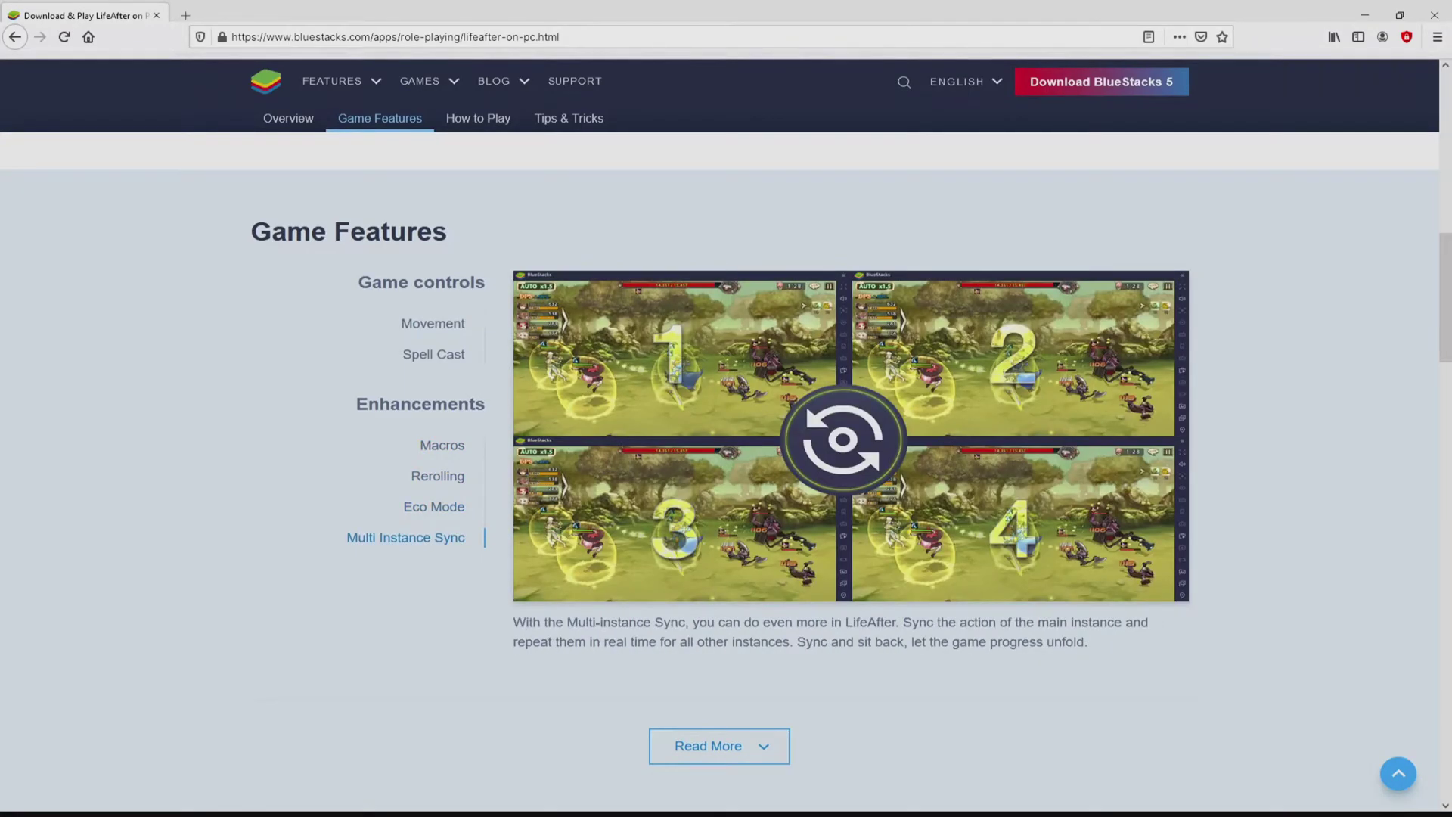
pyautogui.press('Home')
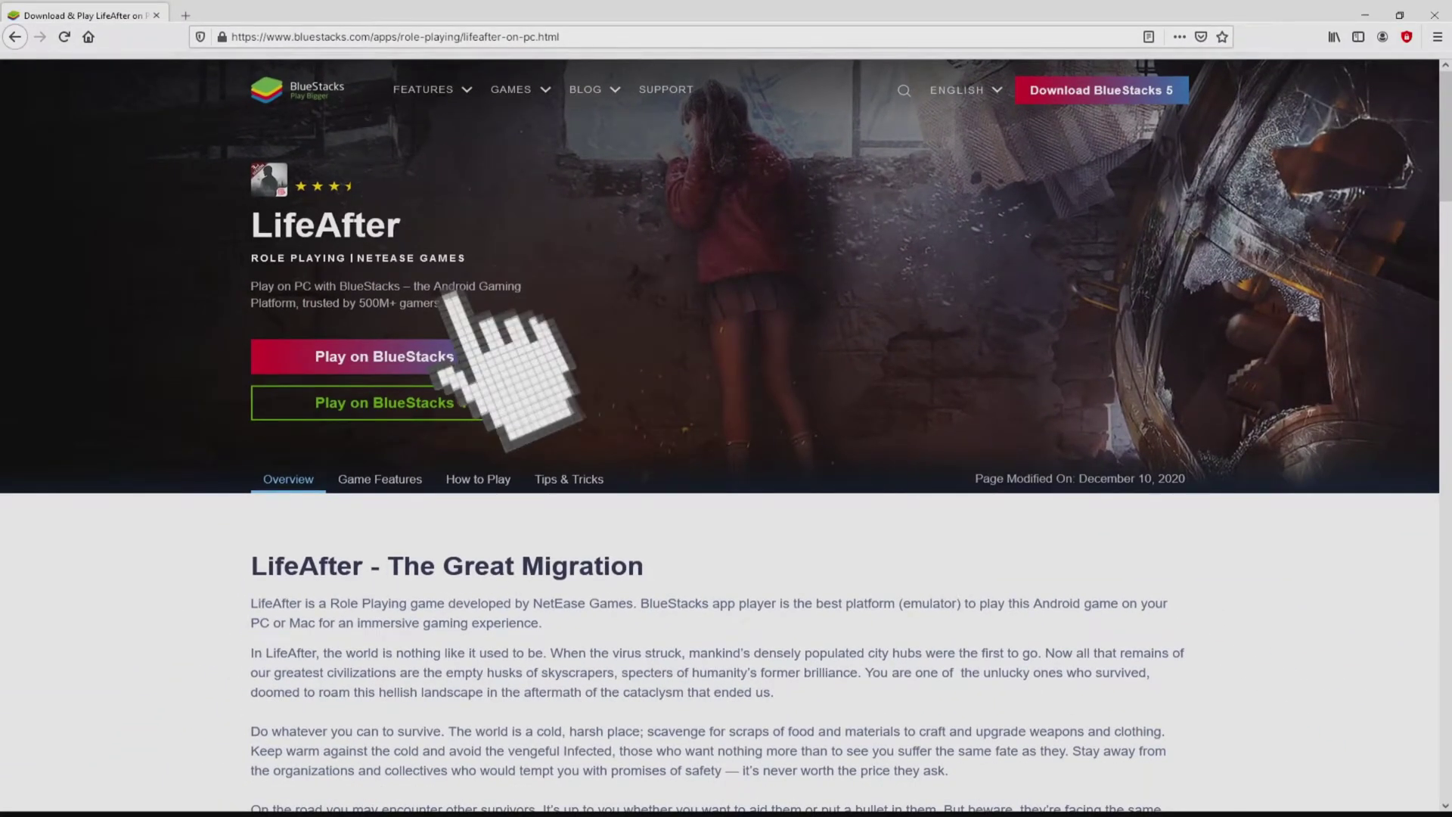
pyautogui.click(390, 356)
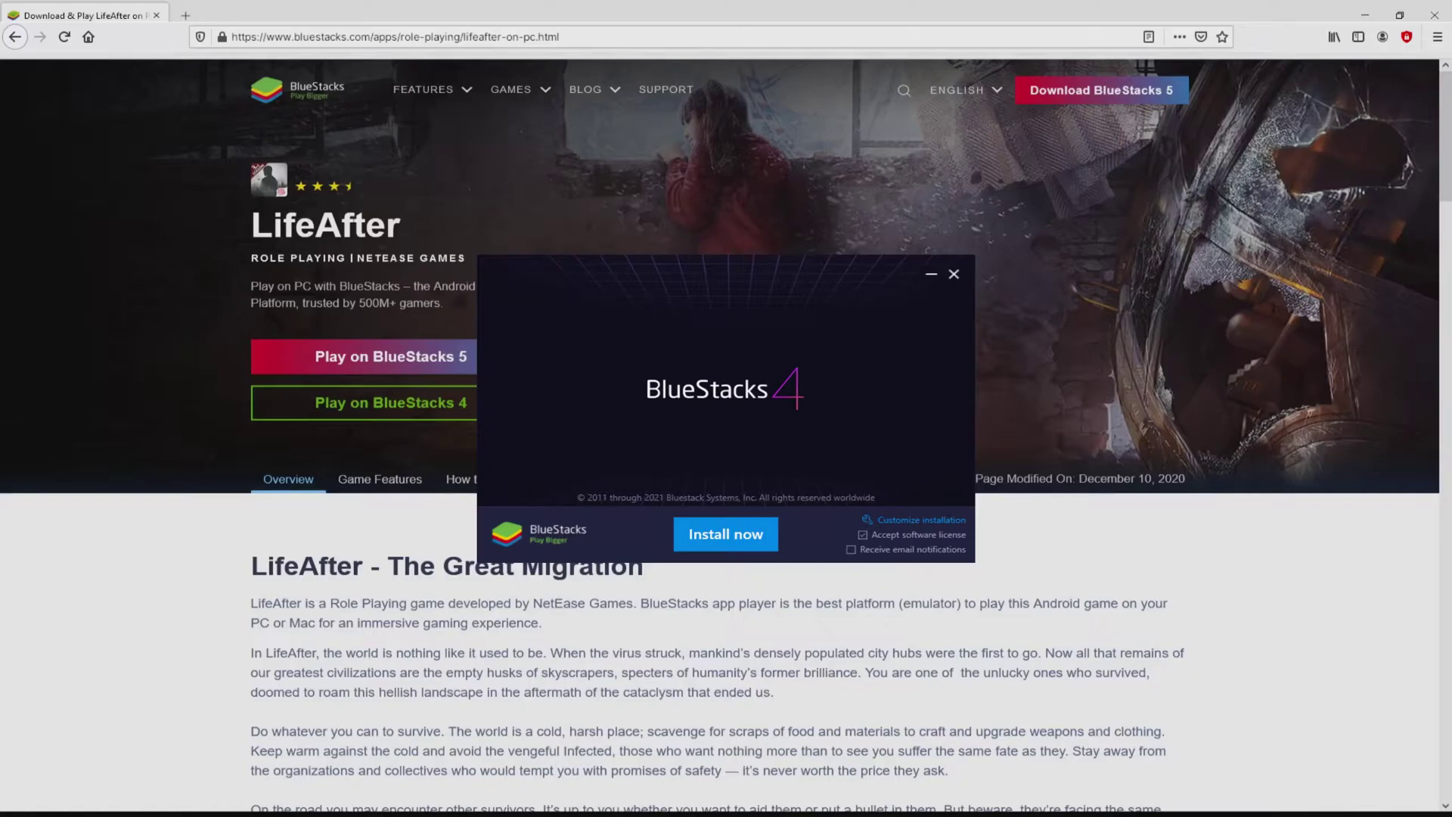
# Review the data path in the installer's custom installation options and install BlueStacks 4 with the default settings
pyautogui.press('super+d')
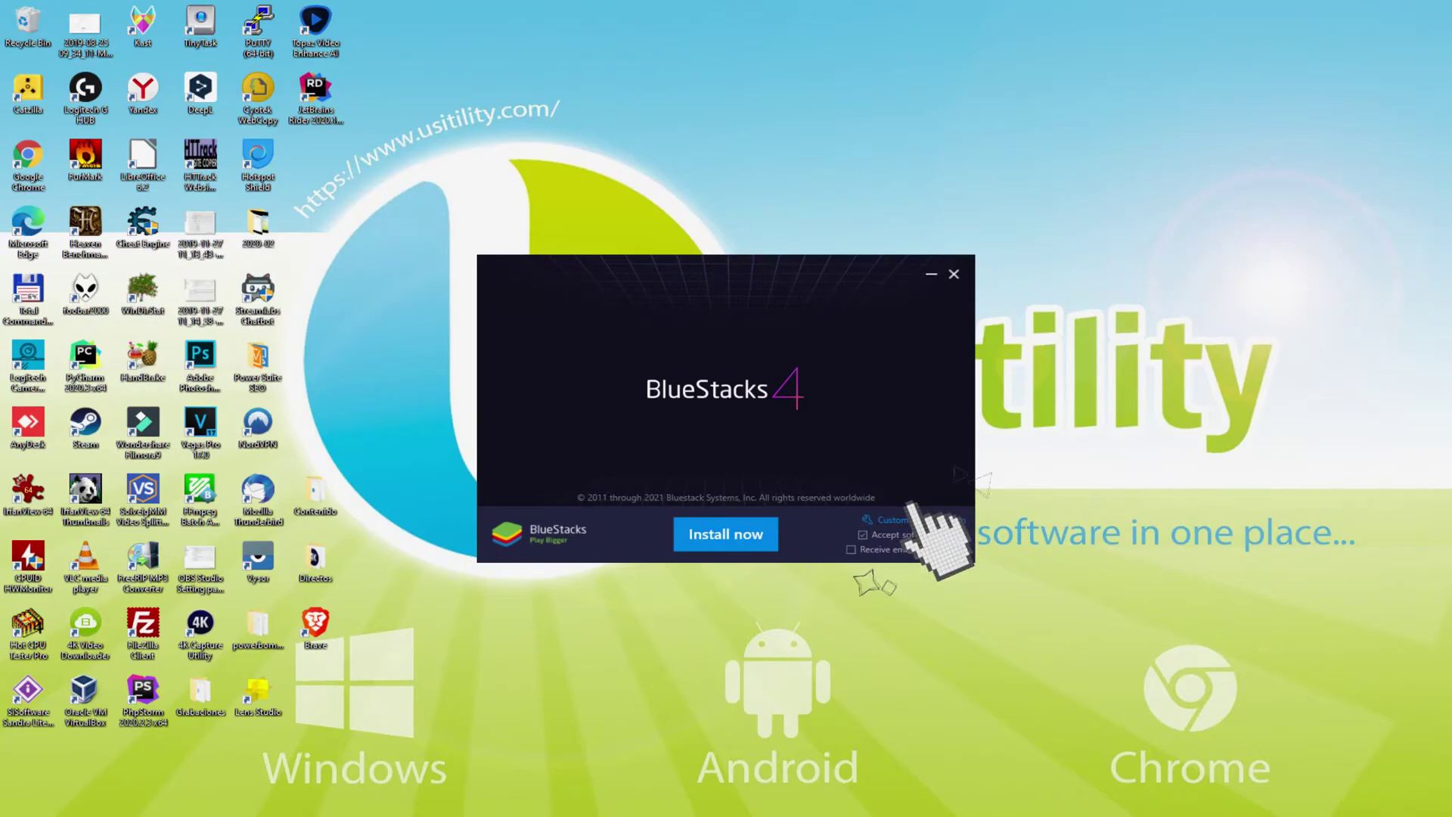
pyautogui.click(900, 520)
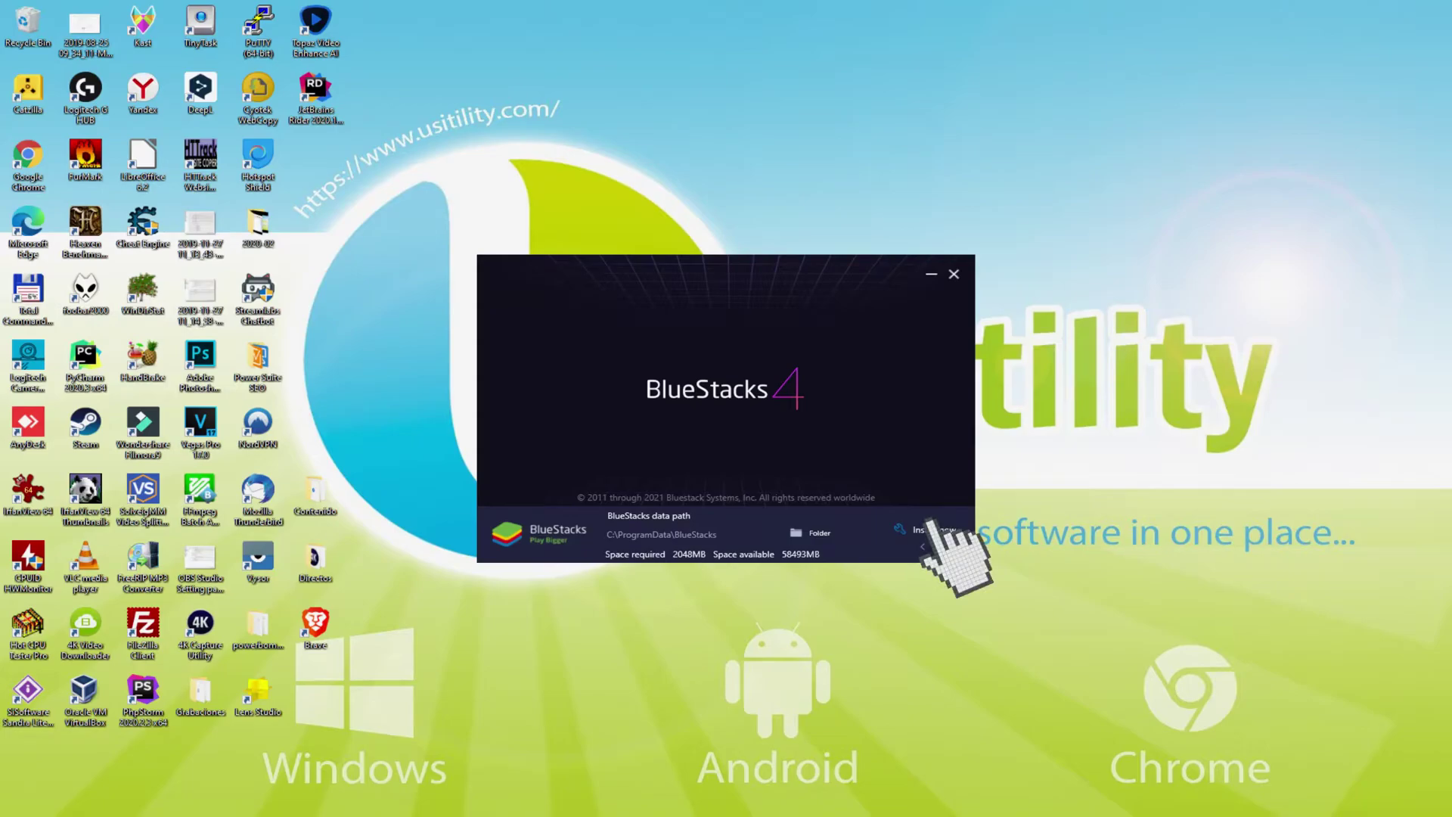
pyautogui.click(922, 546)
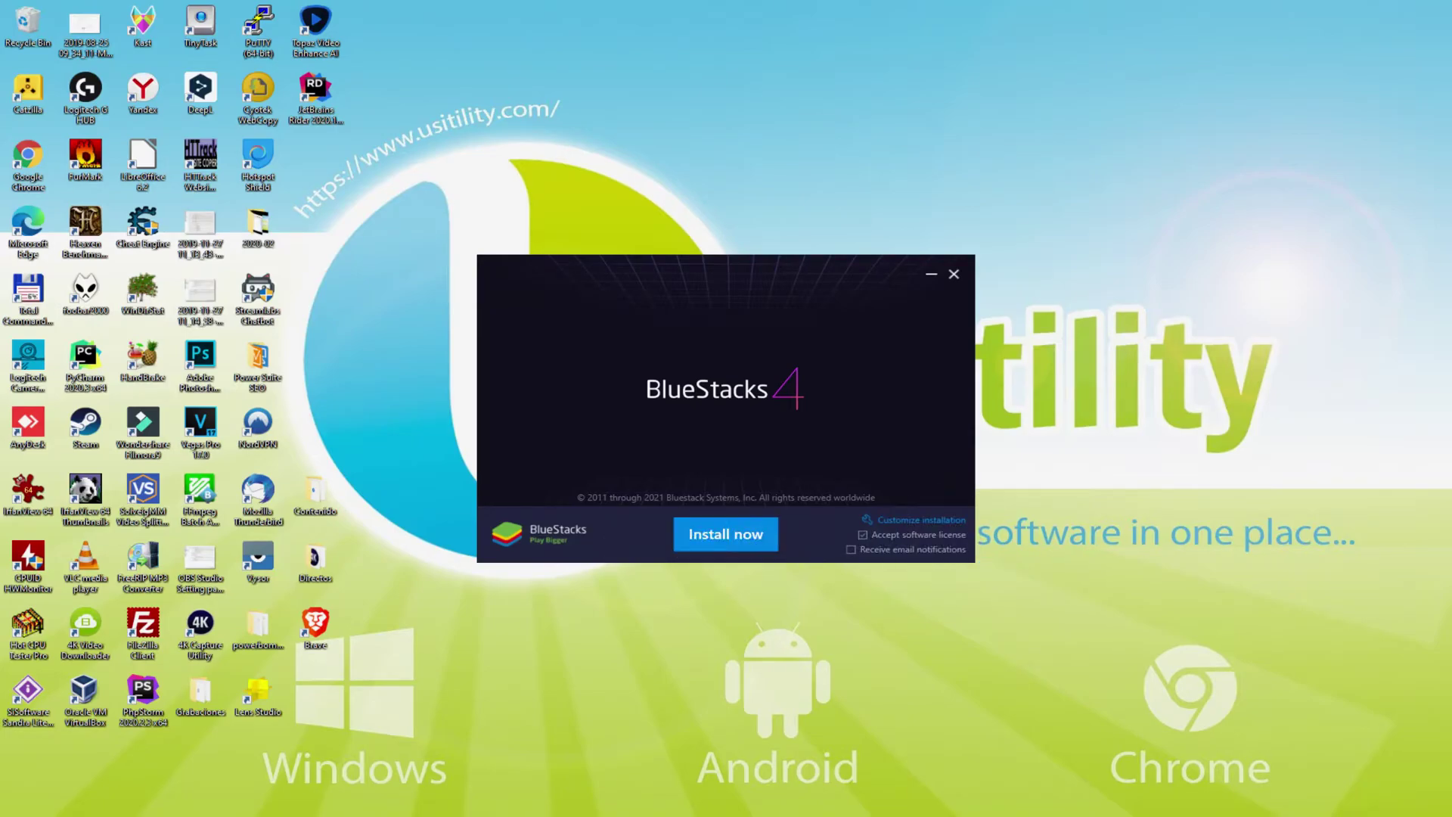
pyautogui.click(725, 535)
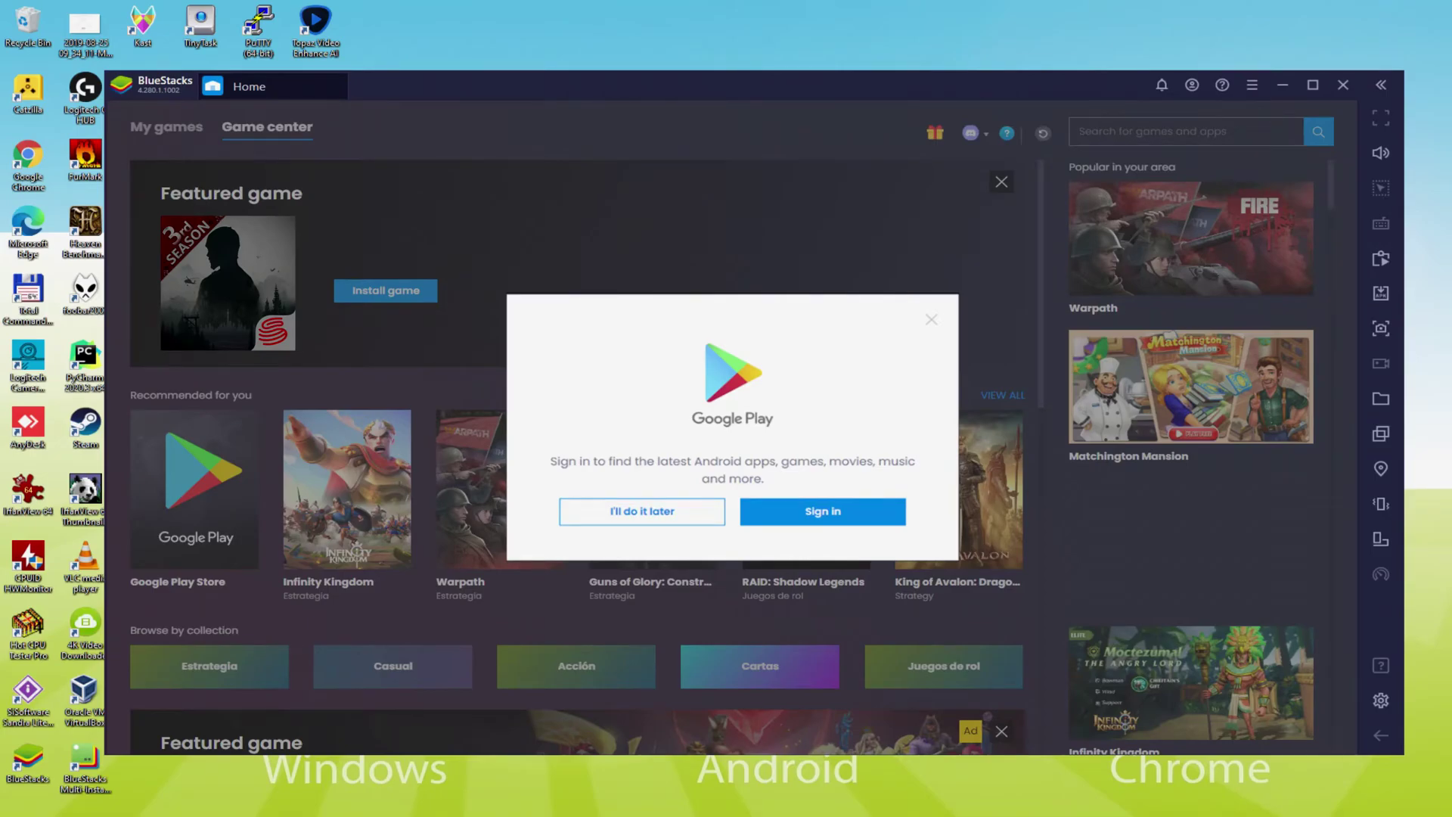
# Sign in to Google Play, agree to the Google terms, and accept the Google services with Back up to Google Drive turned off
pyautogui.click(839, 512)
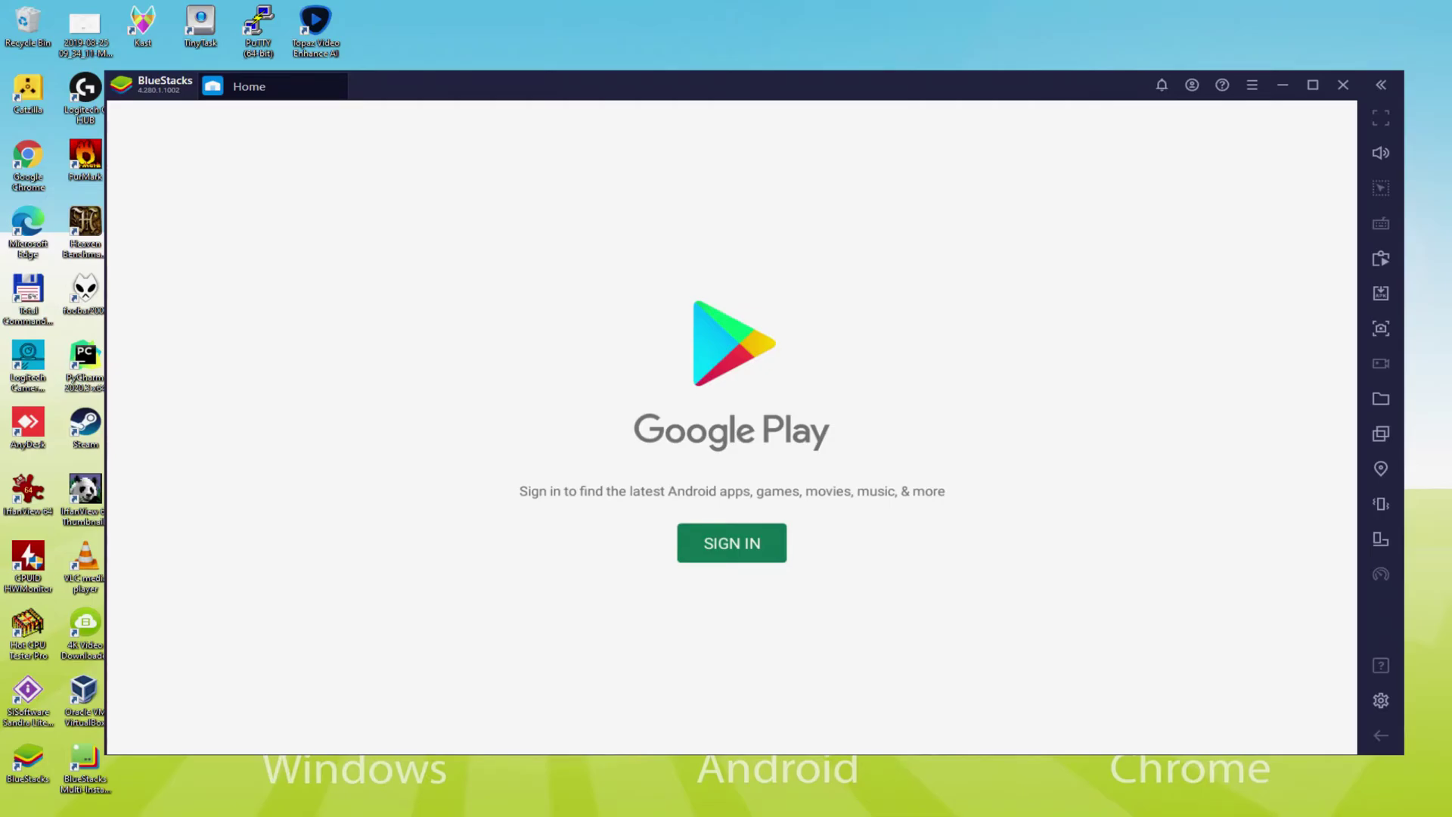
pyautogui.click(730, 538)
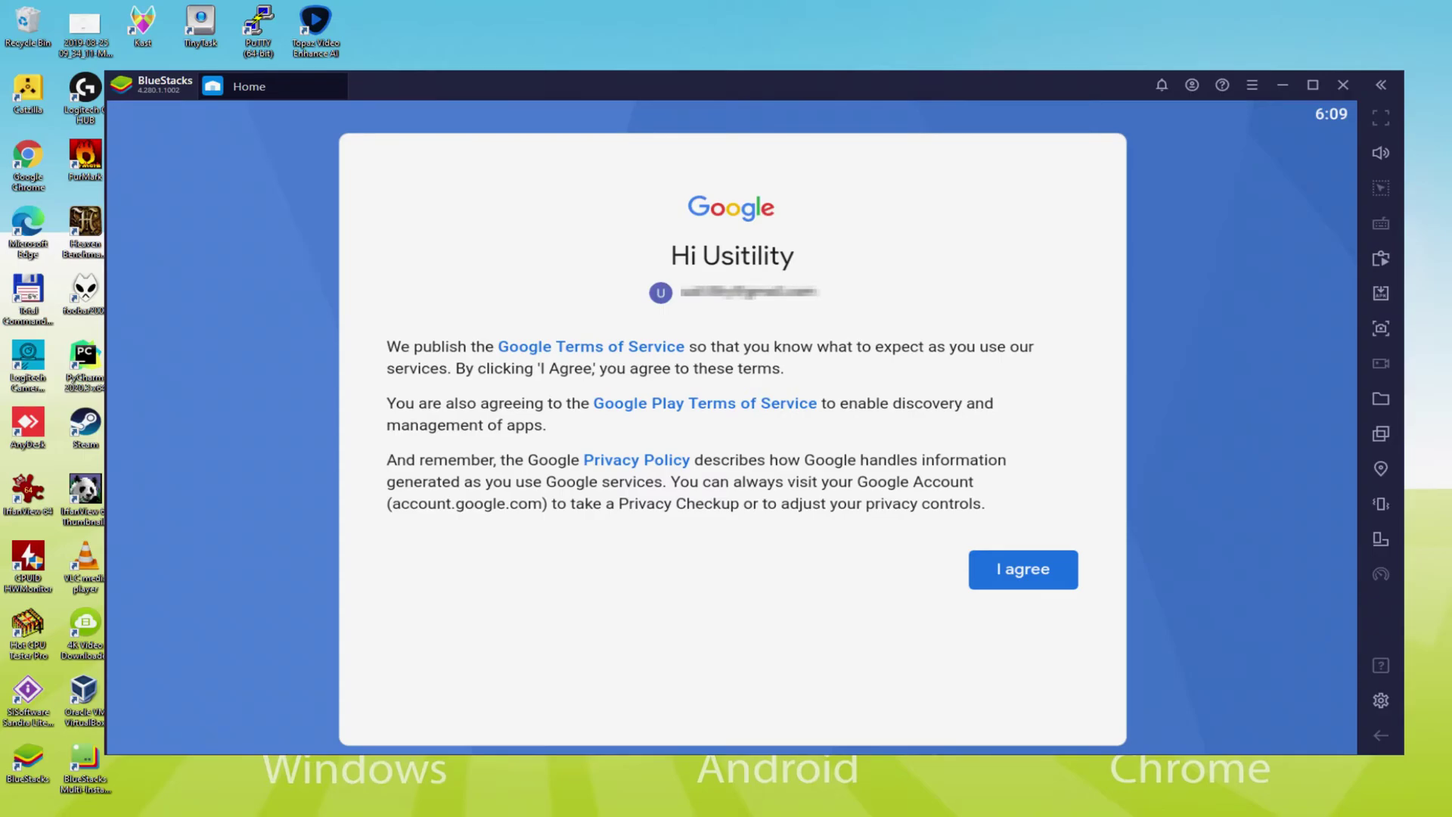
pyautogui.click(1014, 569)
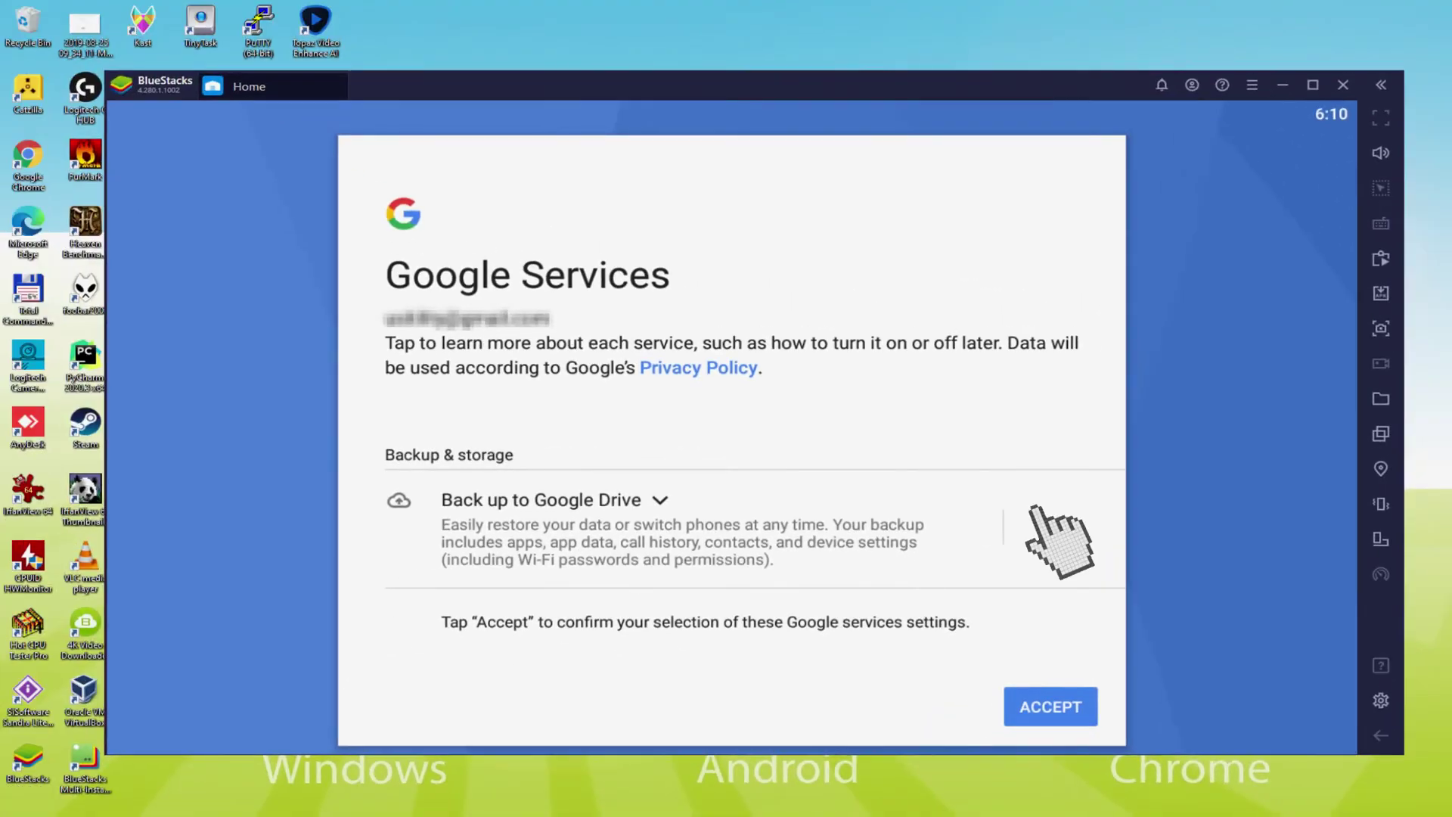
pyautogui.click(1044, 527)
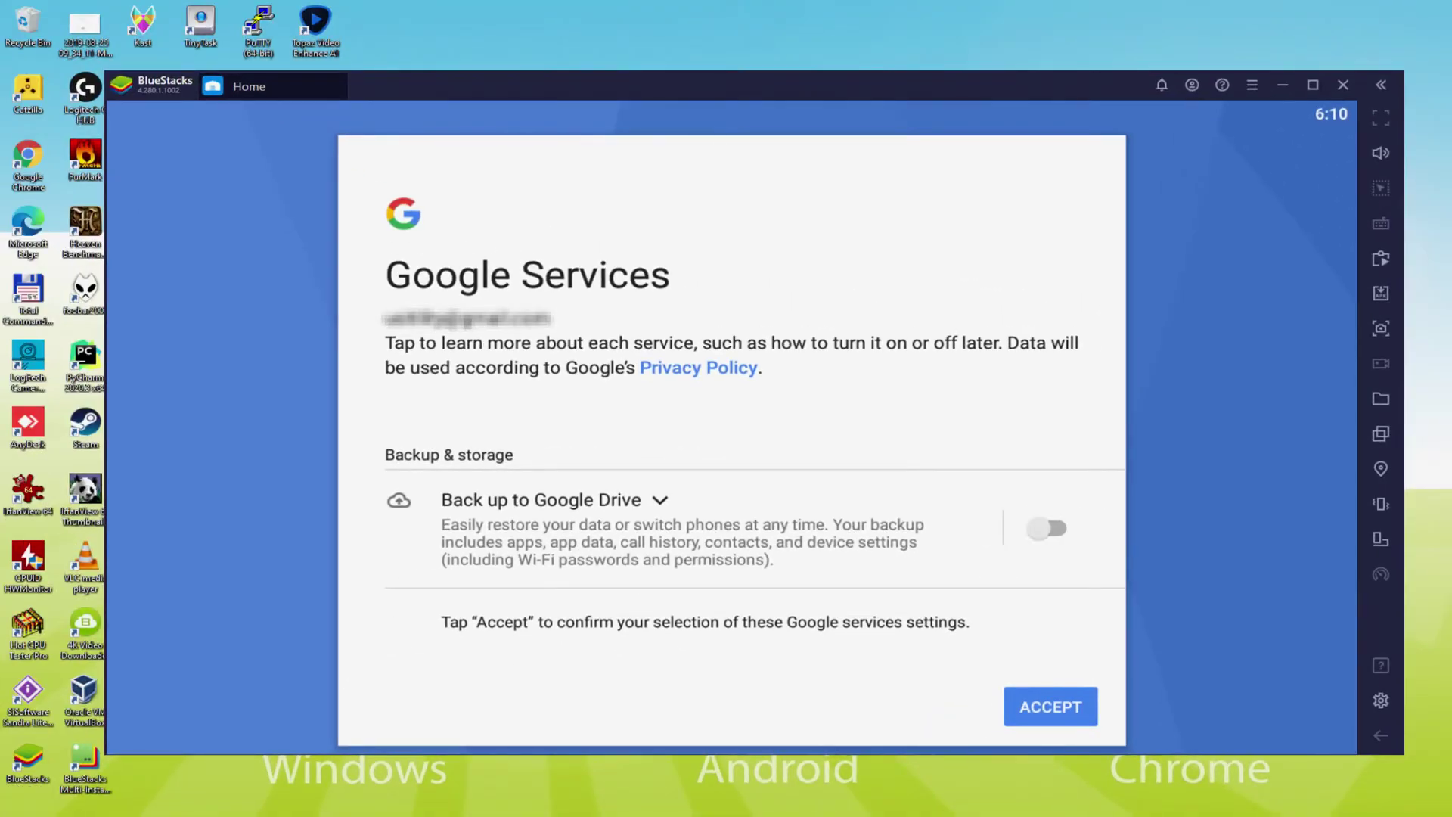
pyautogui.click(1036, 699)
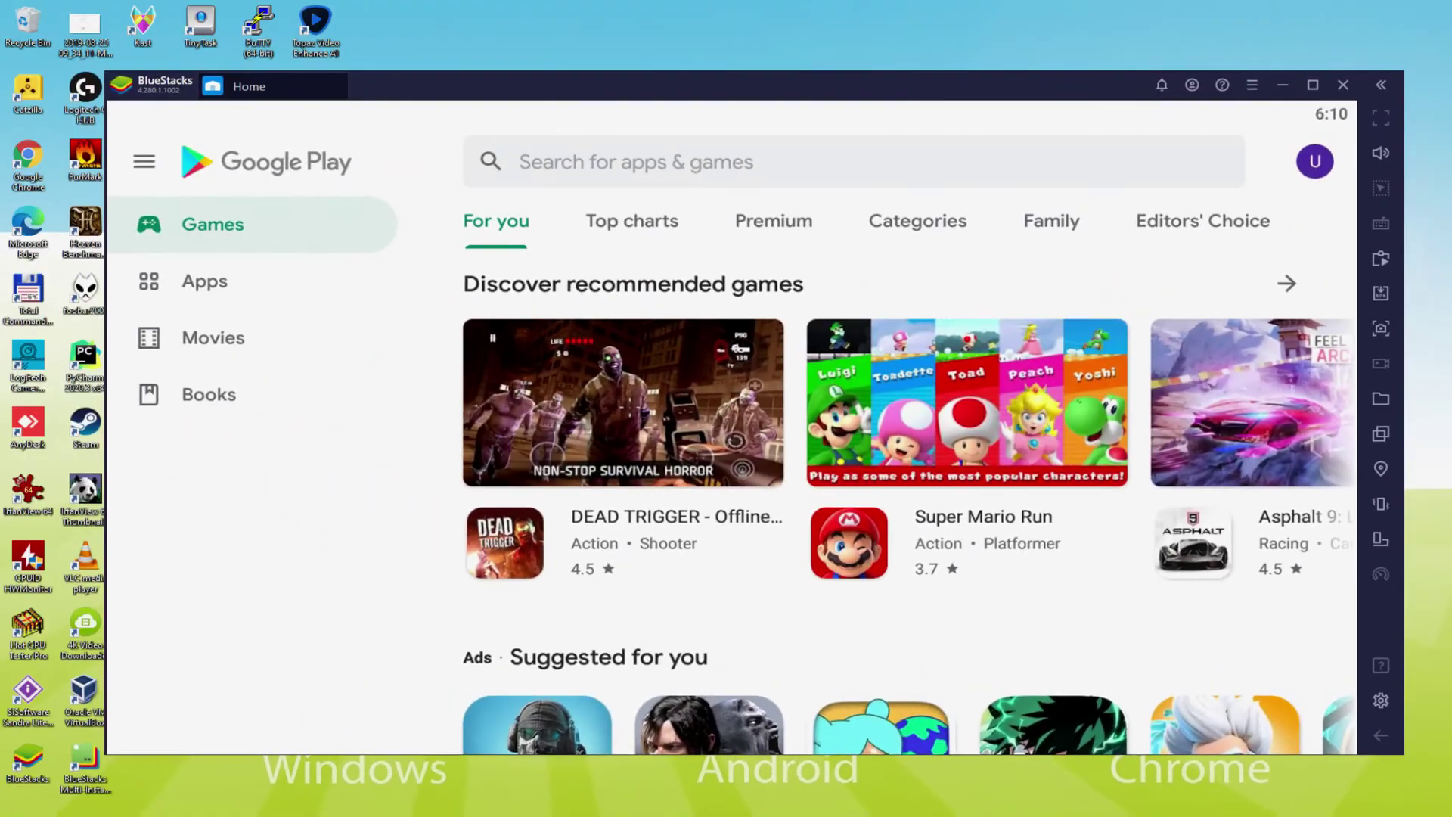
# Open the Google Play page of LifeAfter: Night falls and install the game
pyautogui.press('Escape')
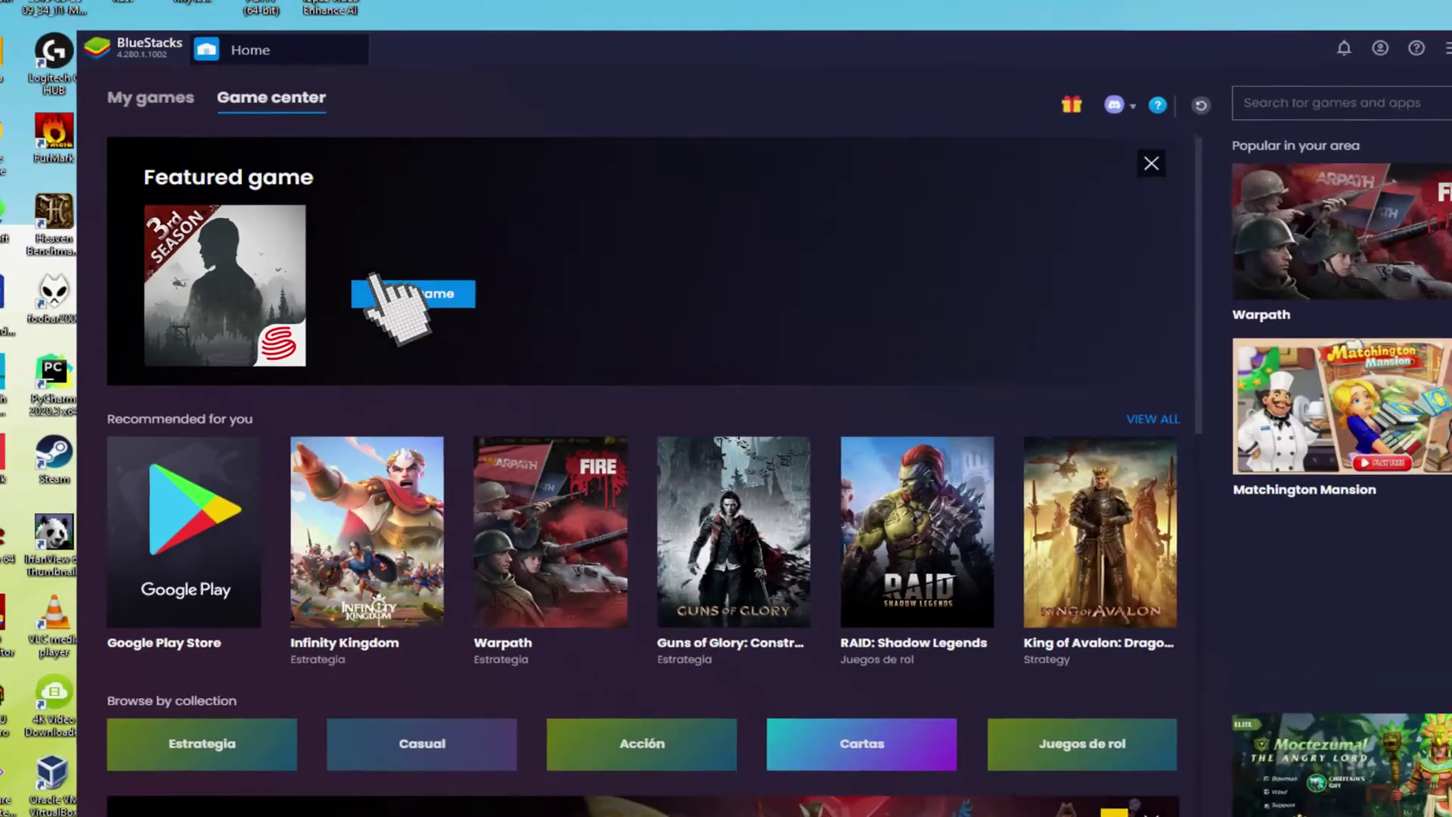
pyautogui.click(615, 322)
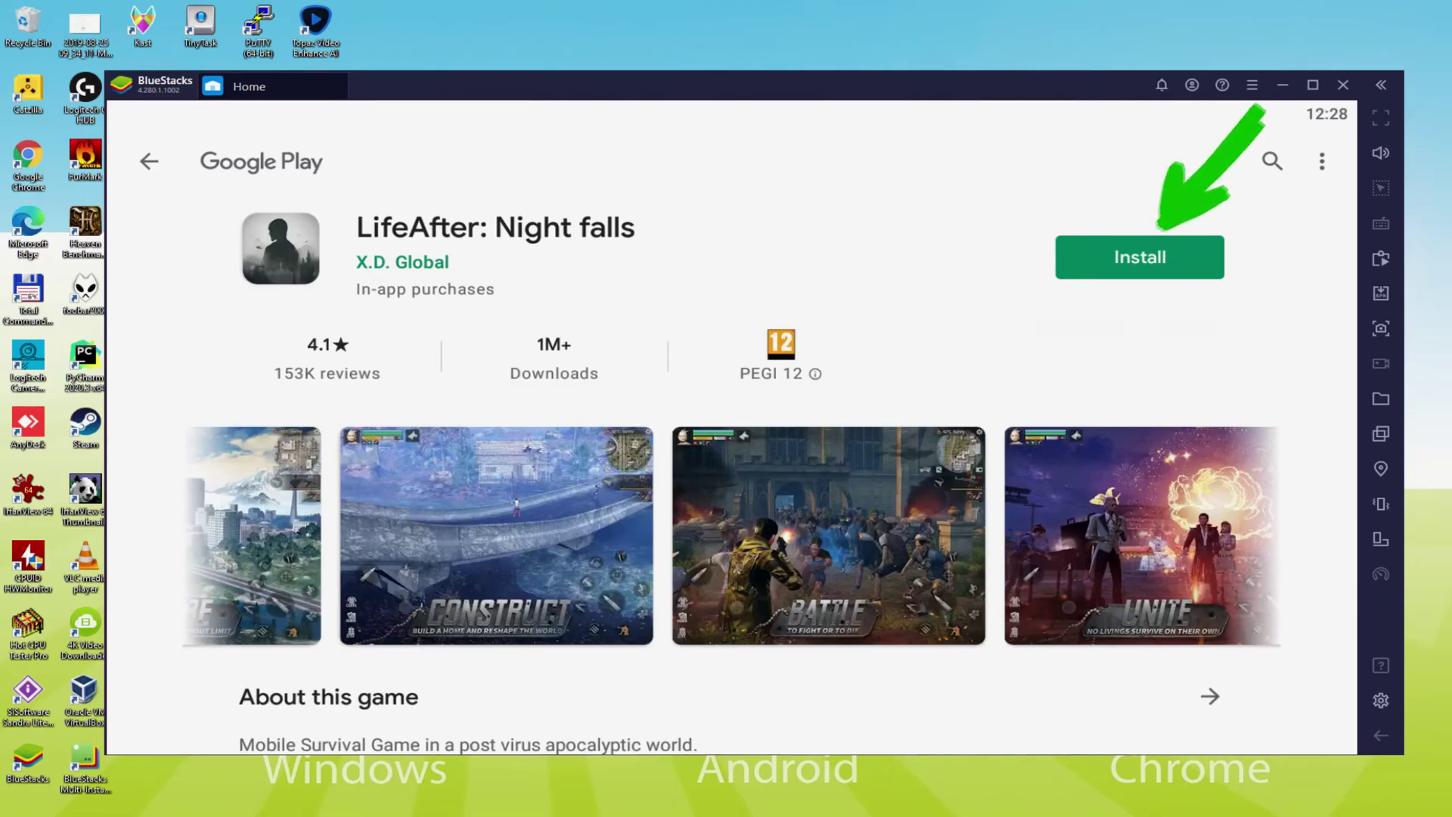
pyautogui.click(1162, 253)
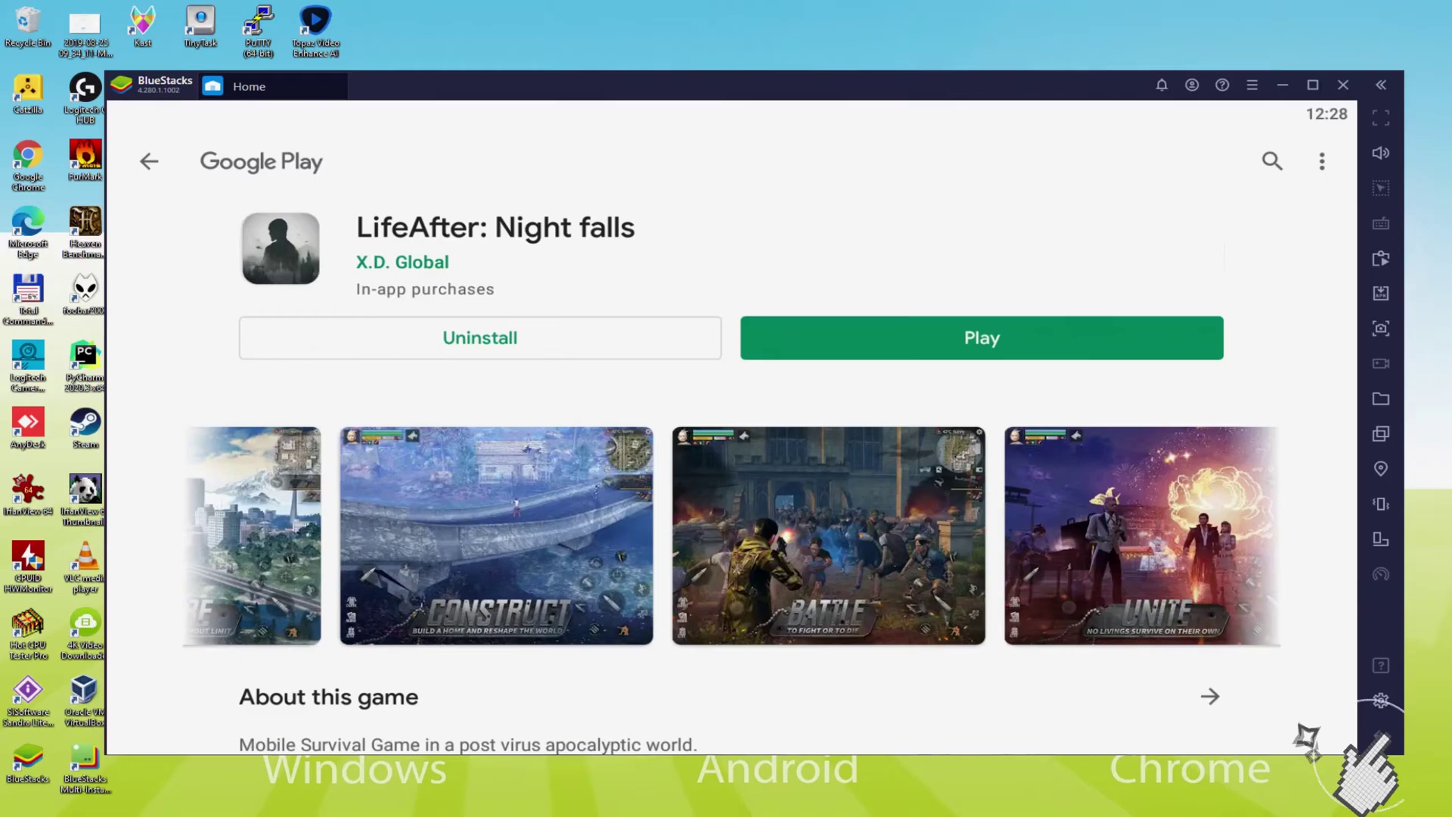
# Return to the BlueStacks home screen and launch LifeAfter from the installed games
pyautogui.click(1382, 736)
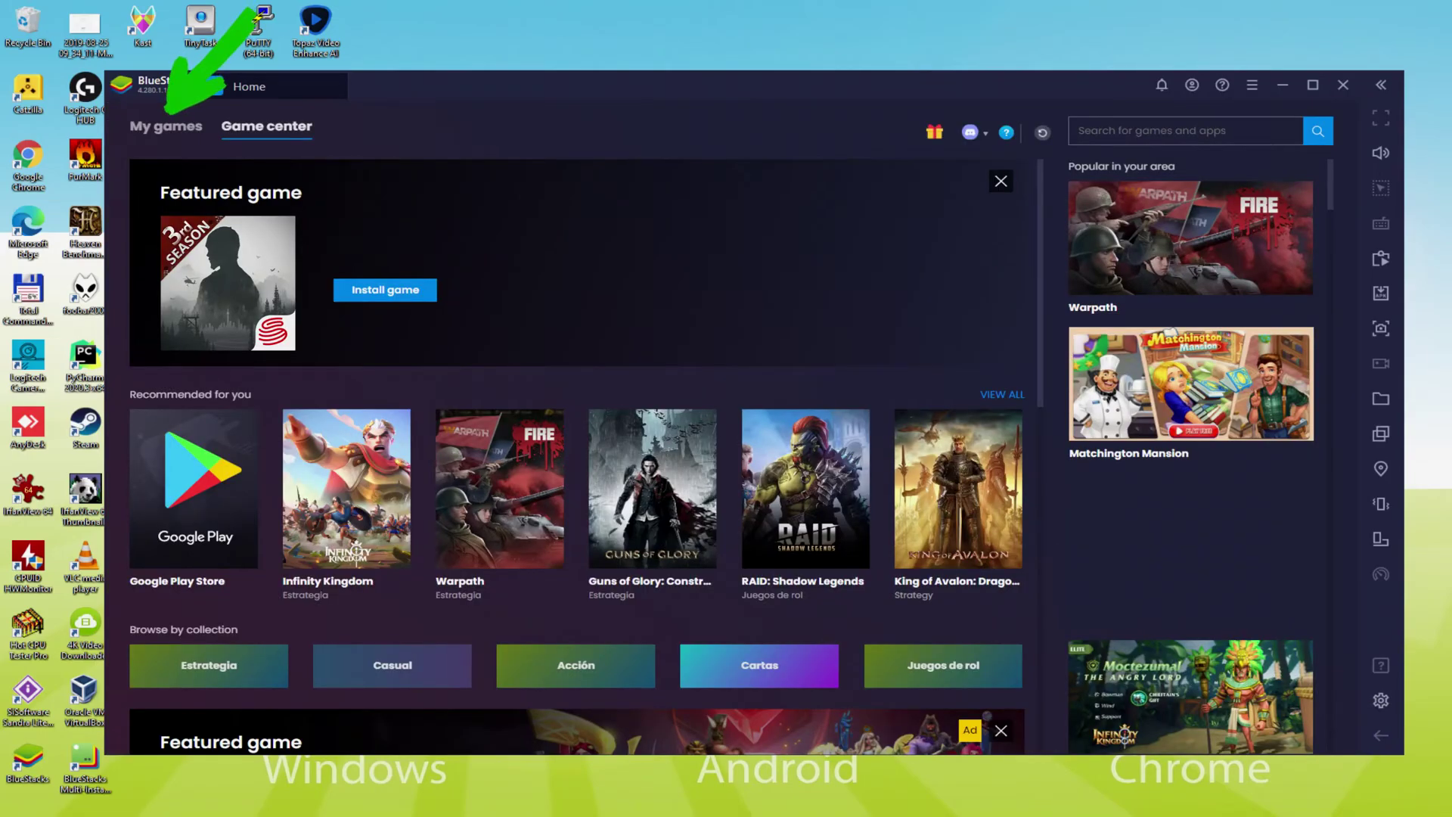
pyautogui.click(166, 126)
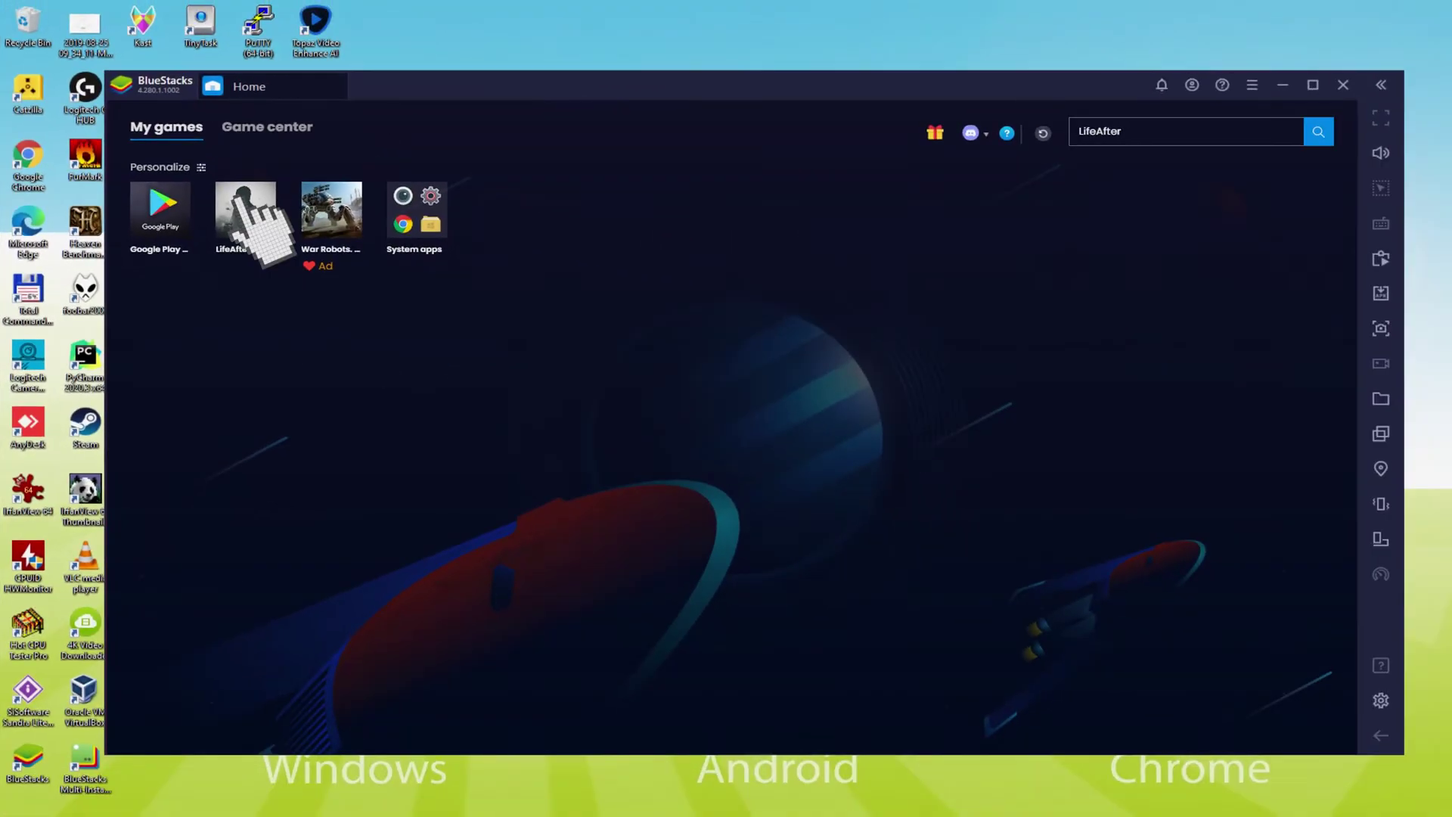
pyautogui.click(245, 210)
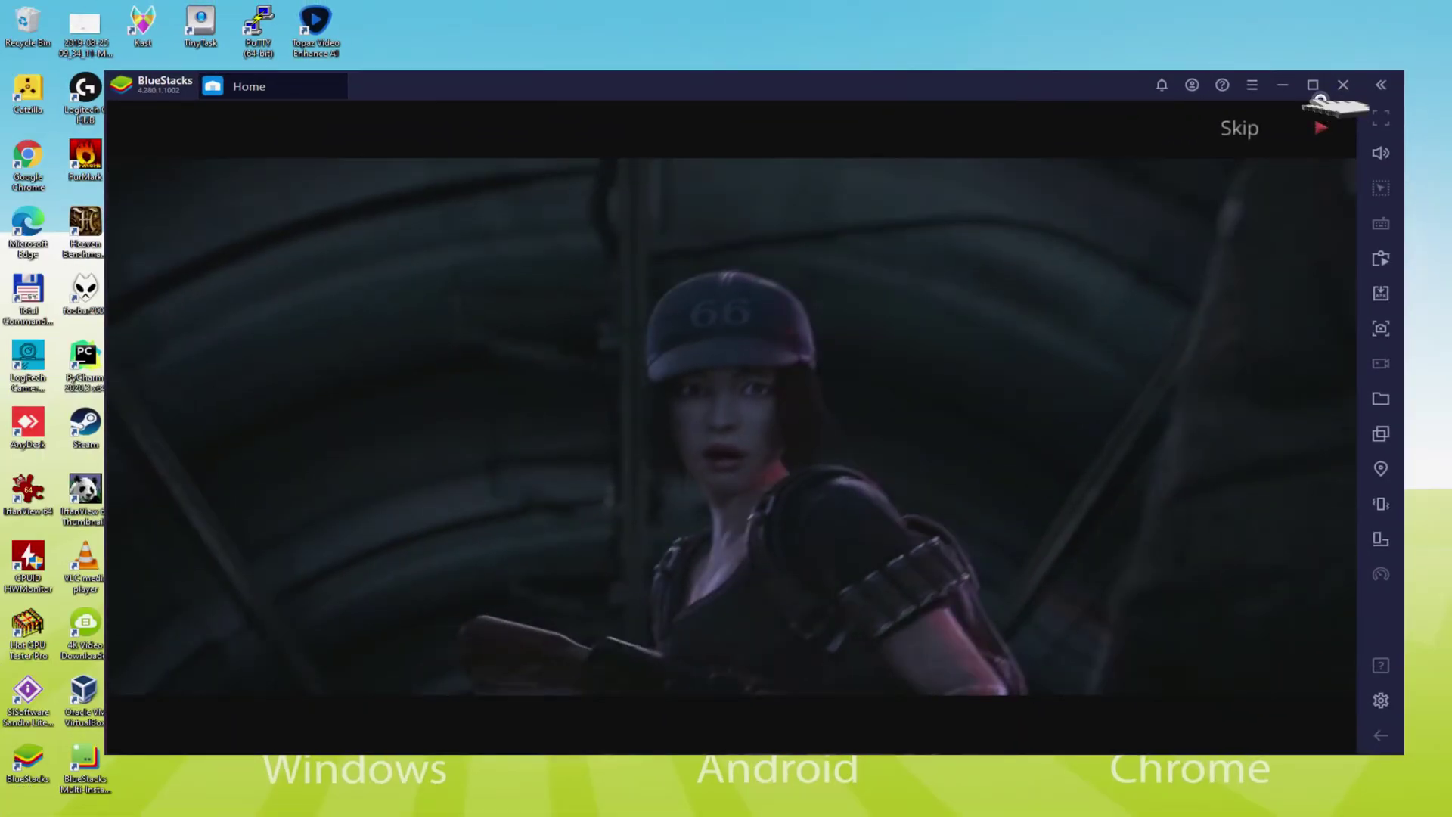
# Preview the game in a maximized window, restore the window size, and inspect the available controls in the controls editor
pyautogui.click(1313, 85)
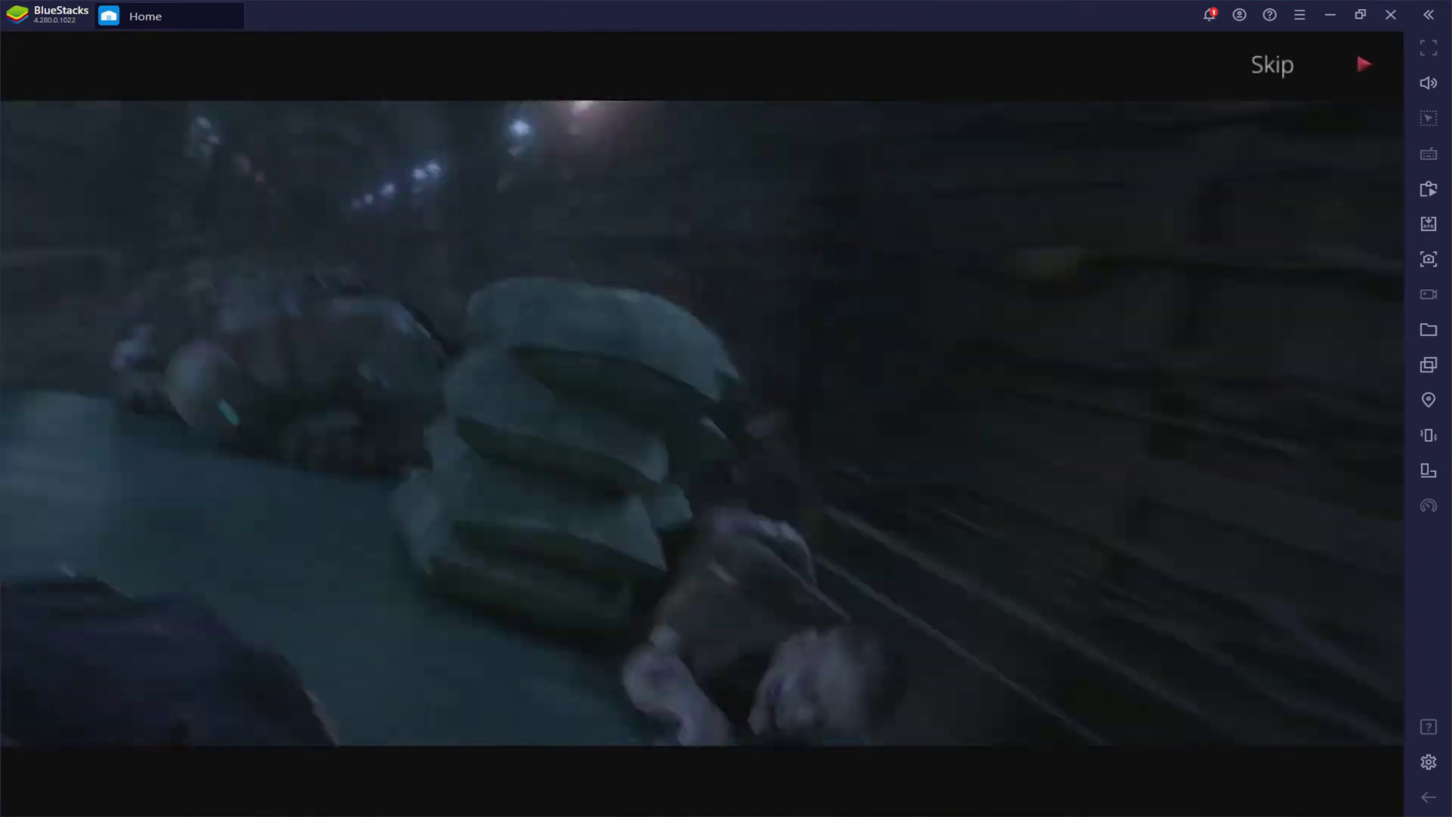
pyautogui.click(1361, 14)
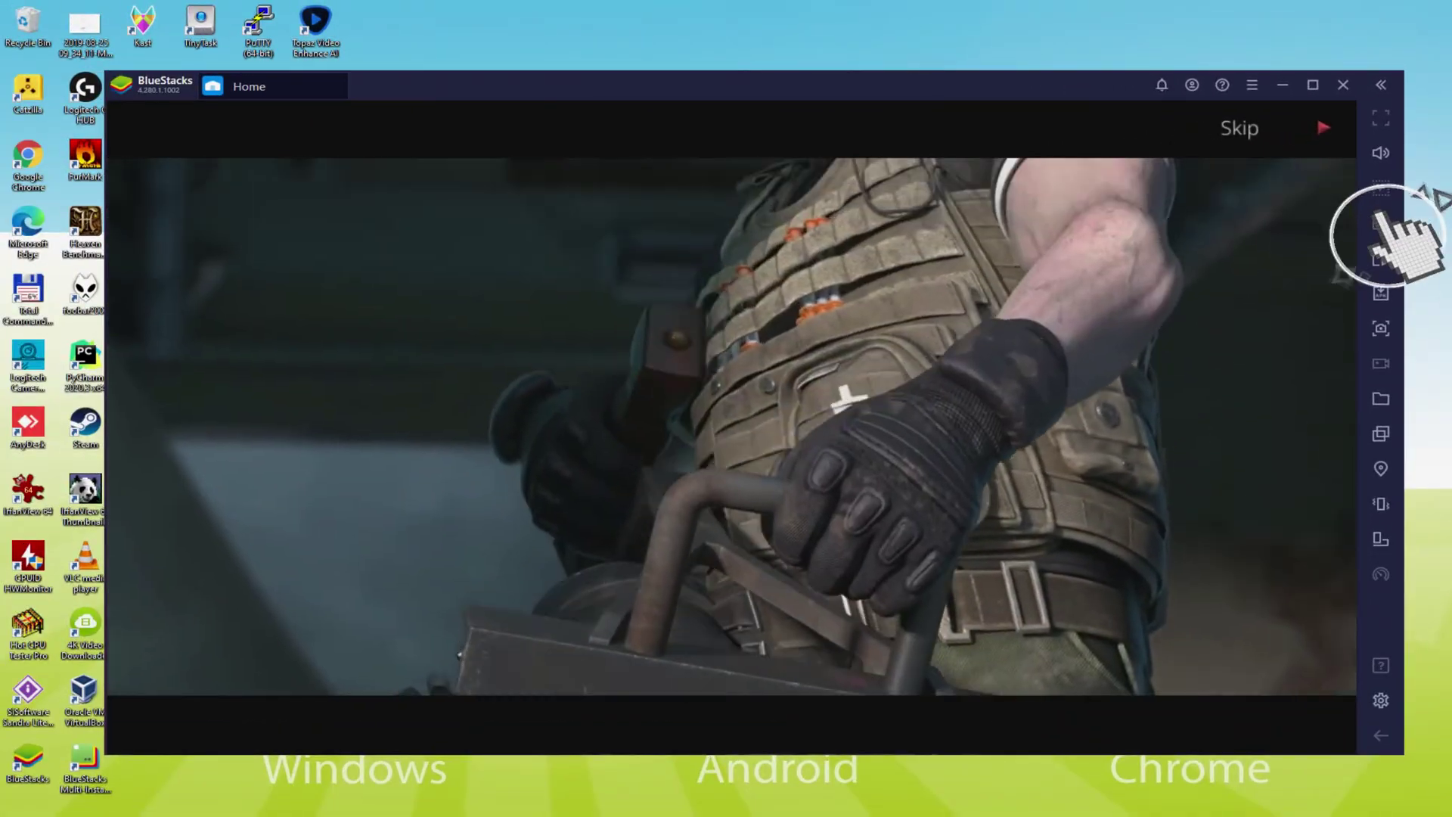
pyautogui.click(1382, 223)
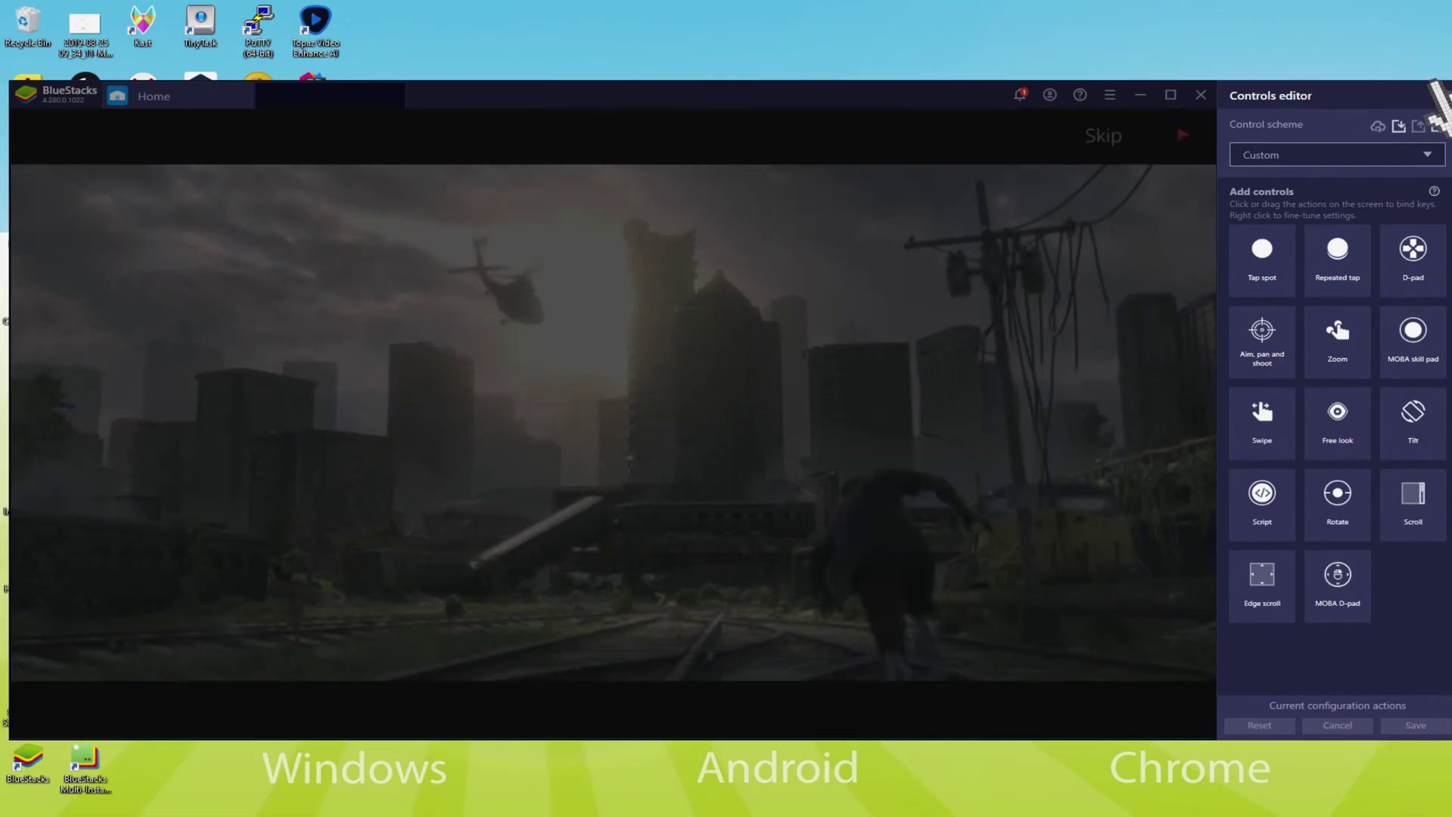
pyautogui.click(1442, 96)
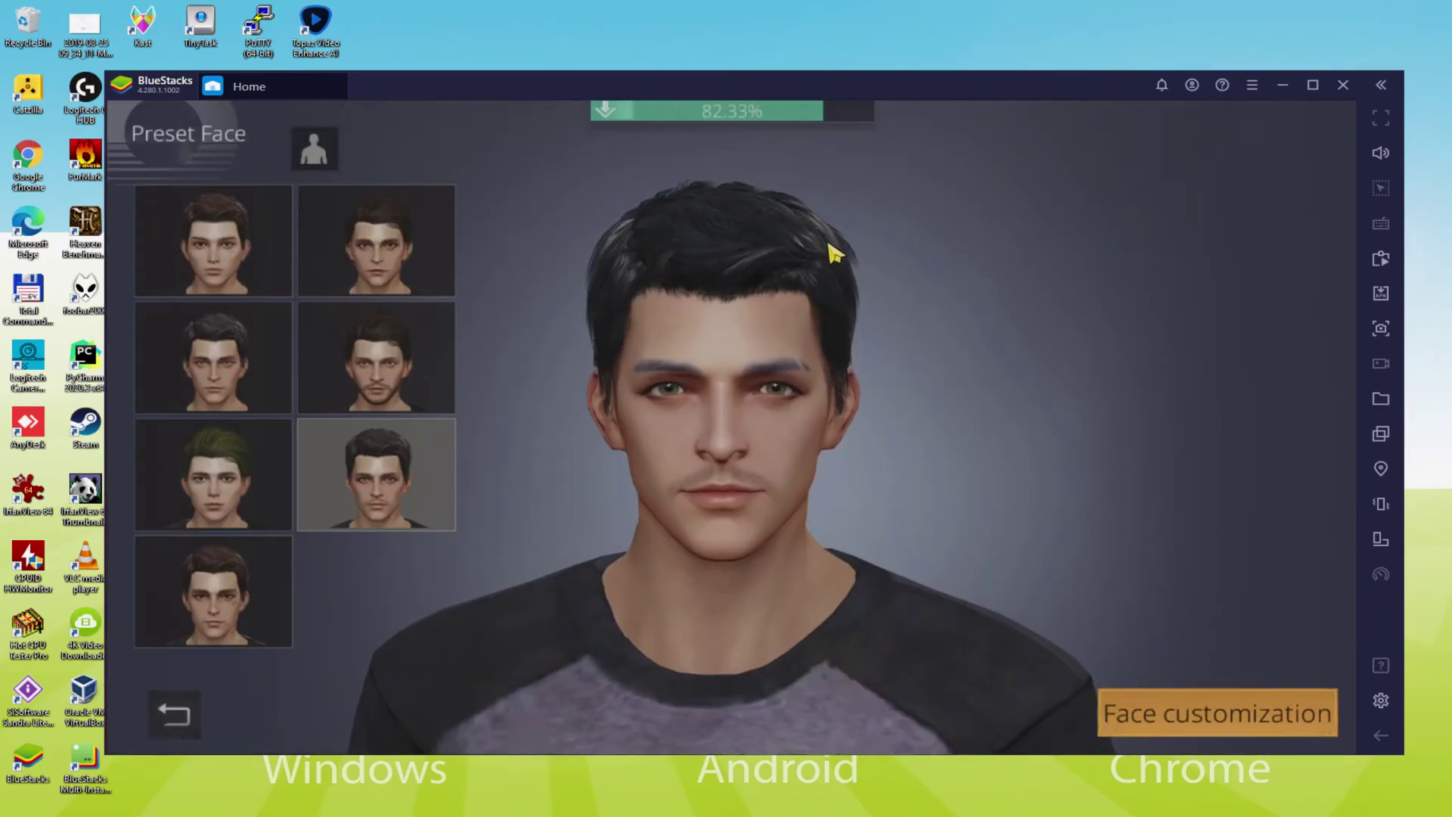
# Select the second preset face in the first row and open the whole-nose adjustments in face customization
pyautogui.click(399, 331)
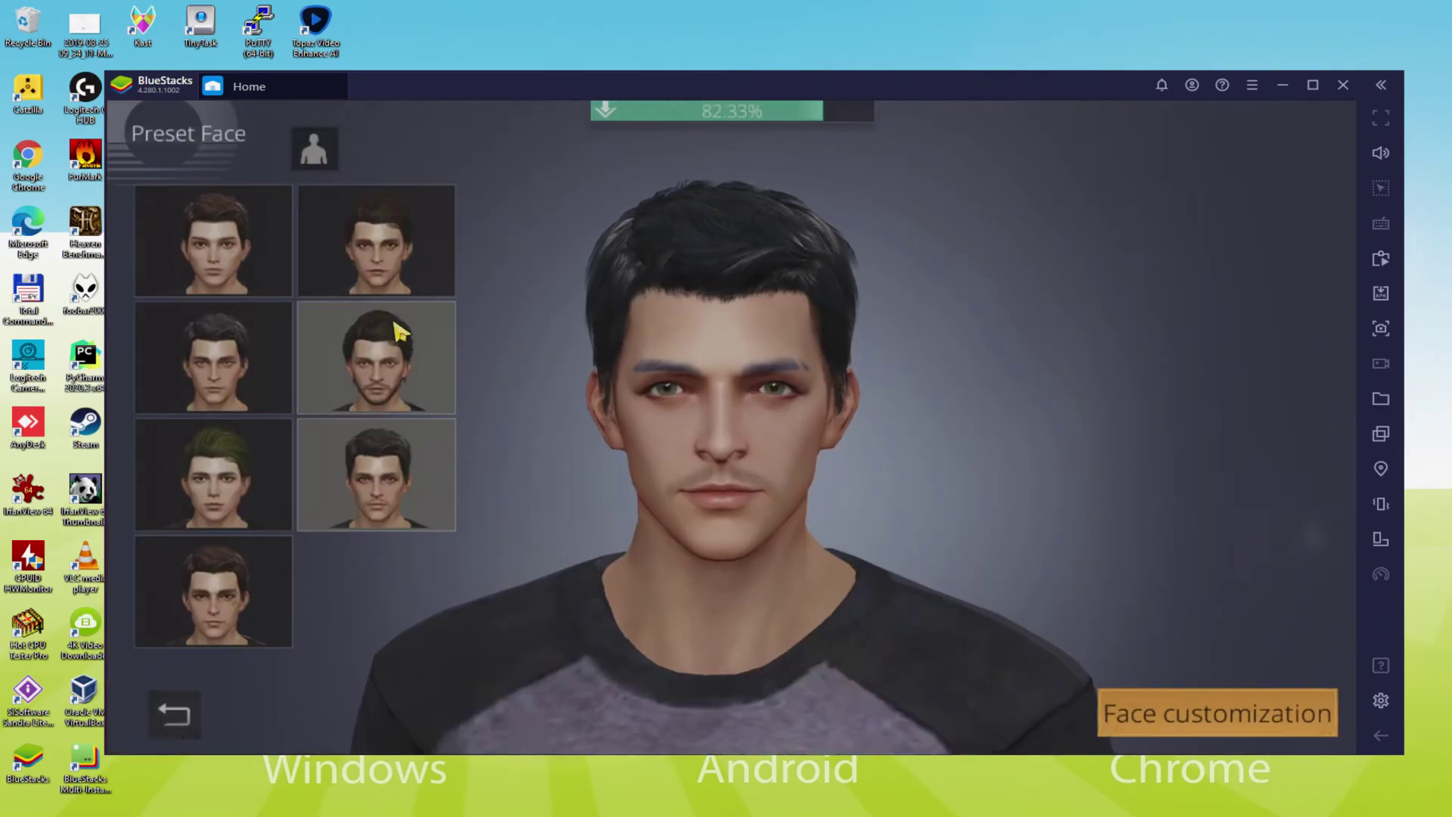
pyautogui.click(392, 241)
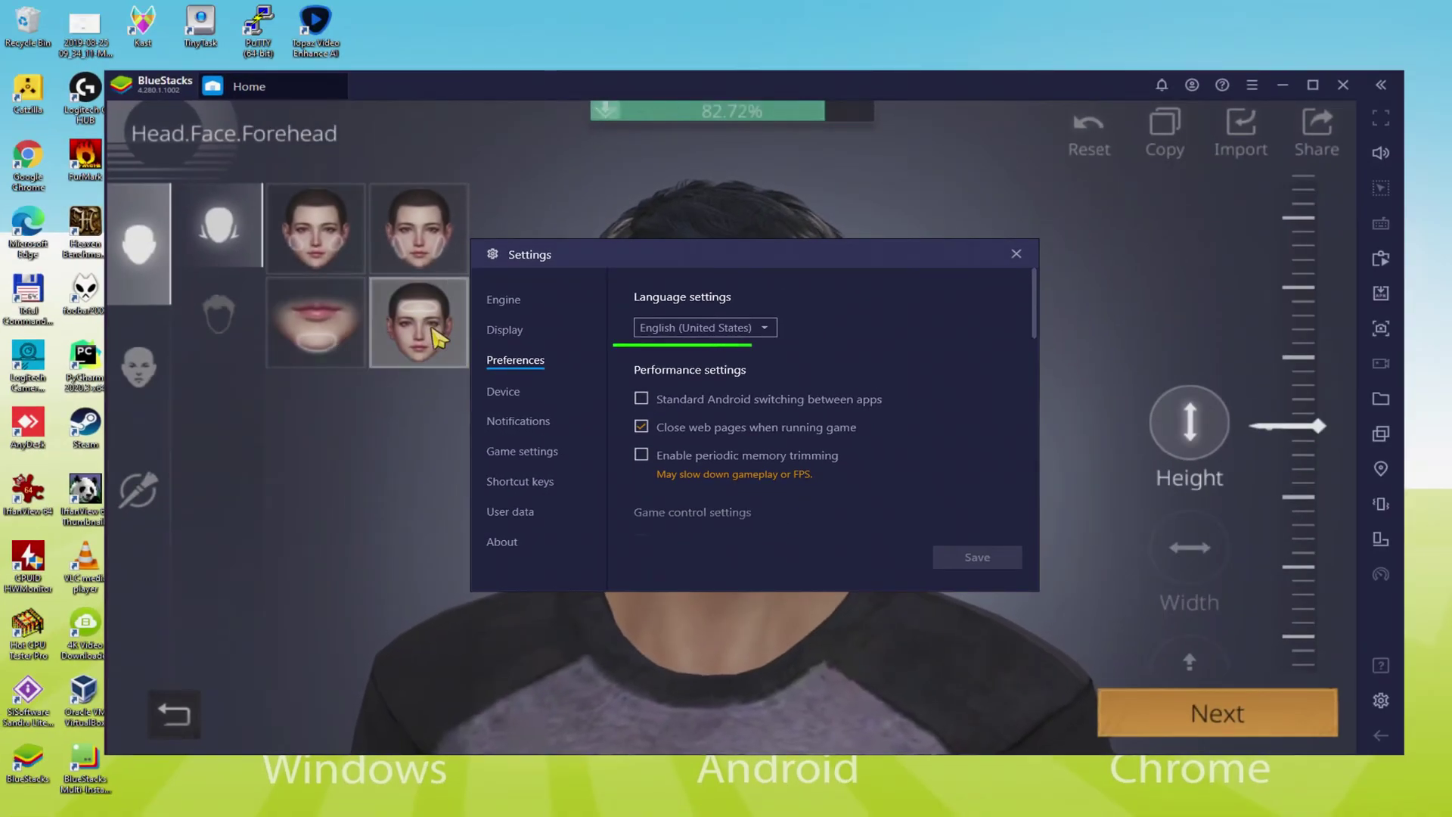
pyautogui.click(141, 369)
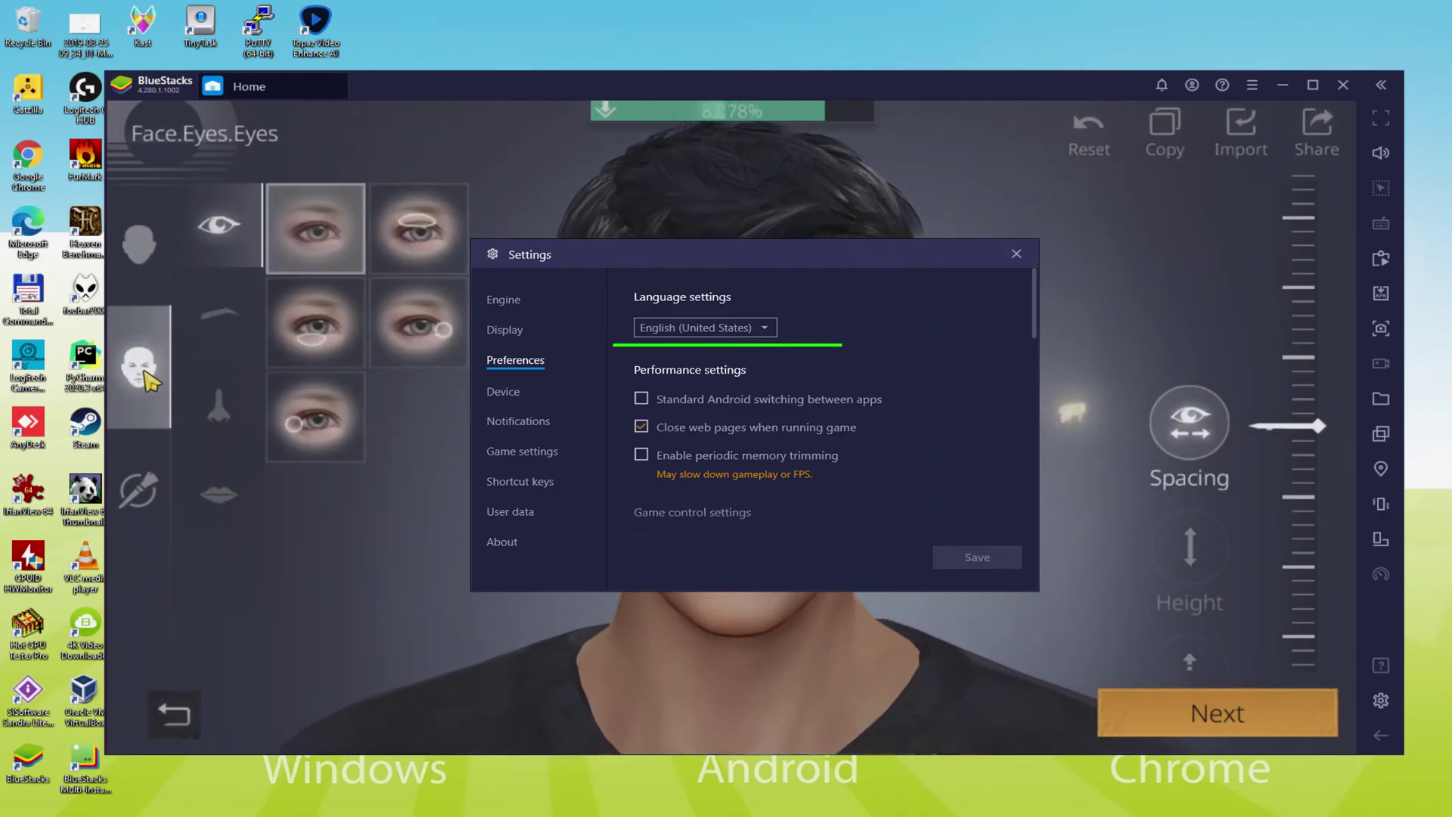
pyautogui.click(219, 405)
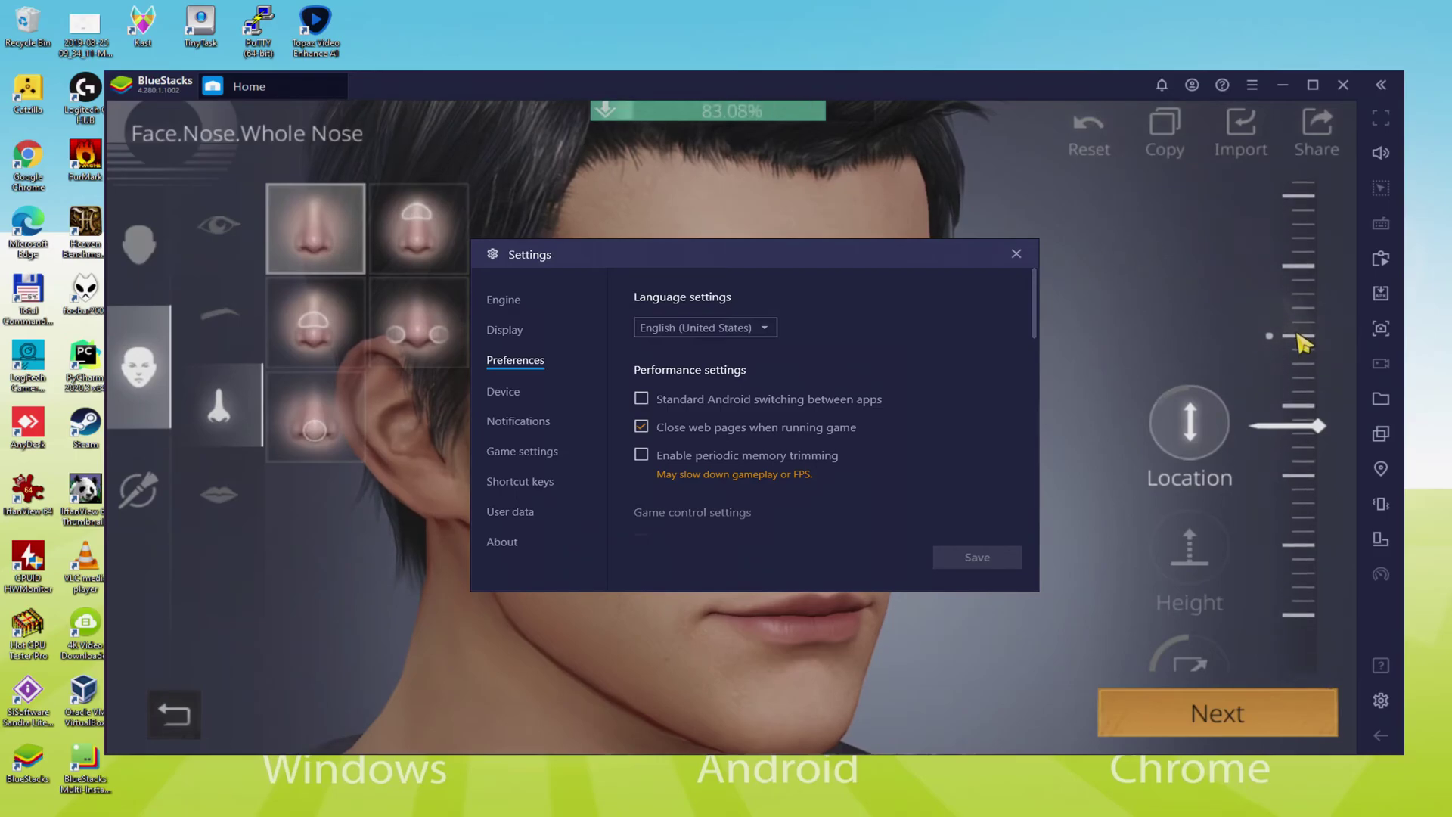
# Adjust the size, height and location of the character's whole nose, check the face from the front, and finish face customization
pyautogui.moveTo(1186, 622); pyautogui.dragTo(1233, 458)
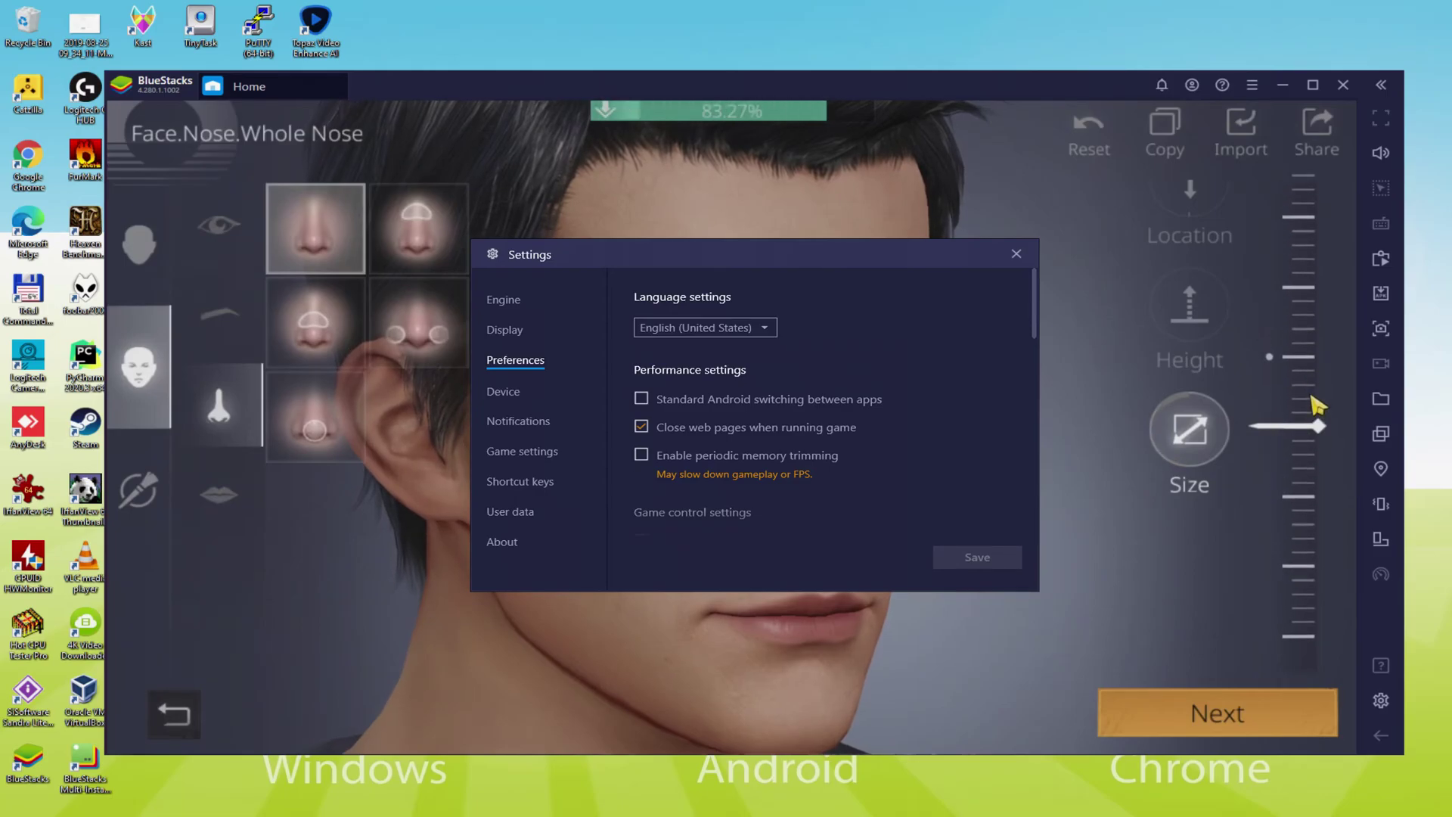
pyautogui.press('Escape')
pyautogui.click(1193, 341)
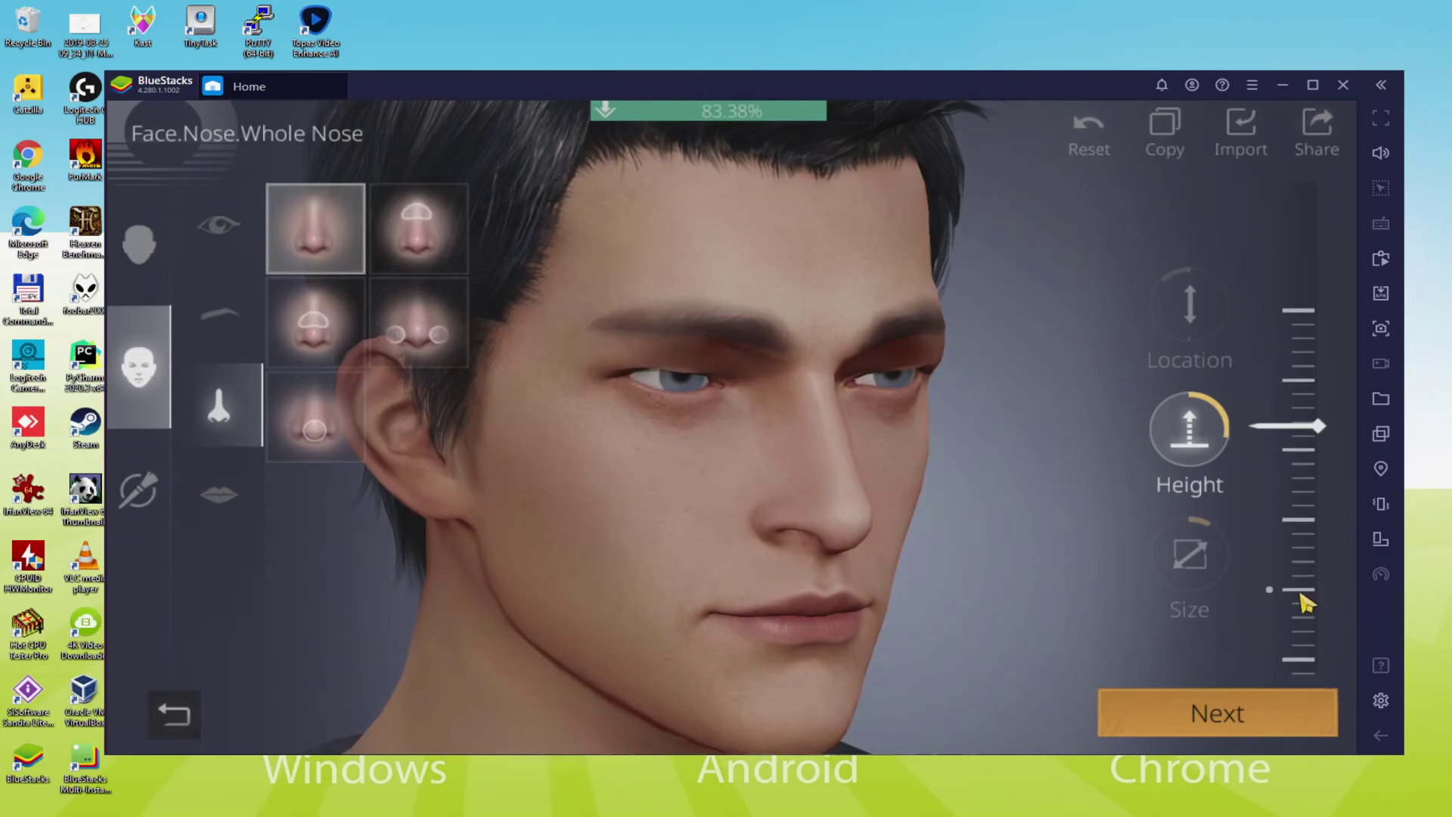
pyautogui.click(1194, 305)
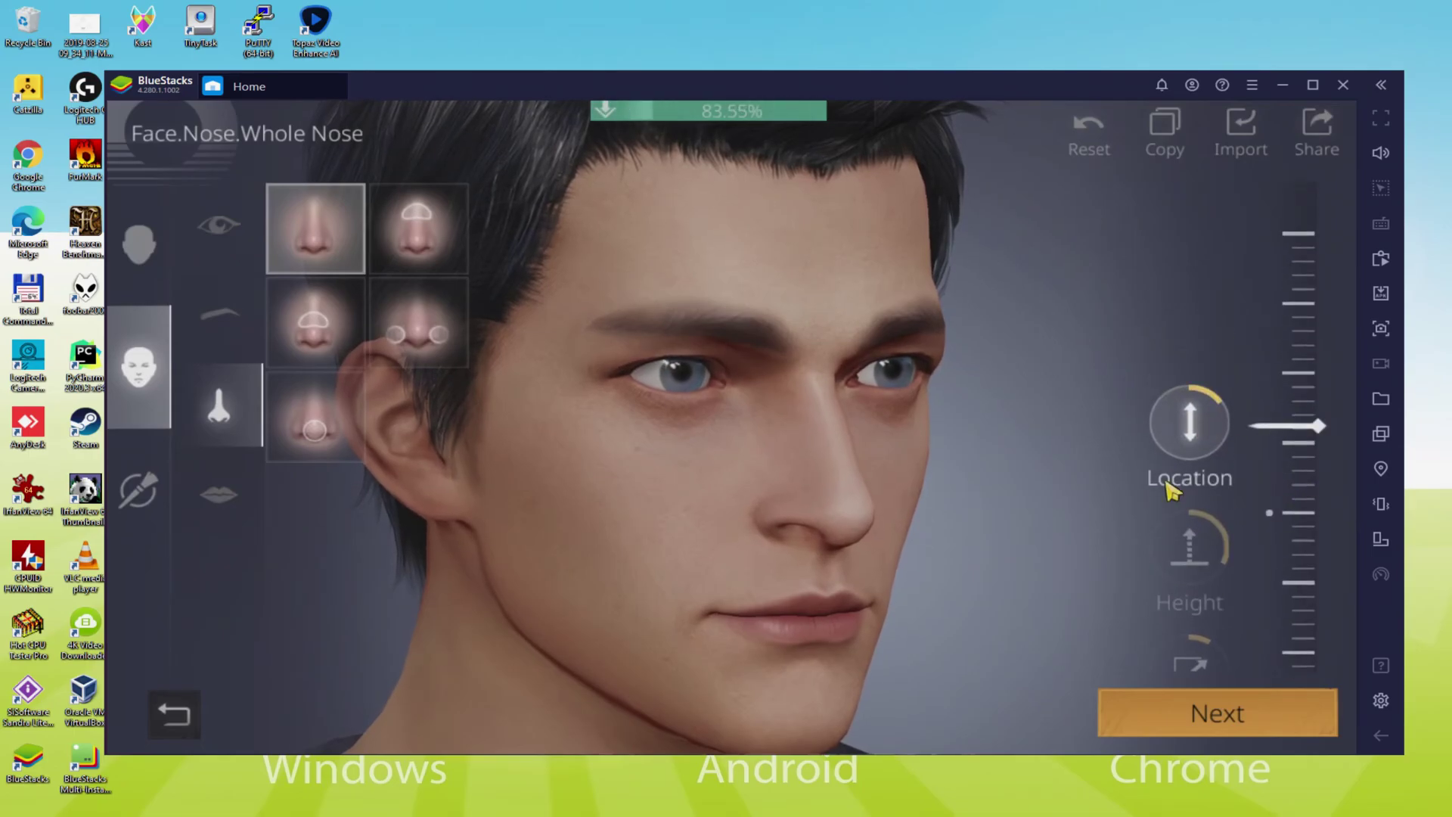
pyautogui.moveTo(1171, 491); pyautogui.dragTo(901, 496)
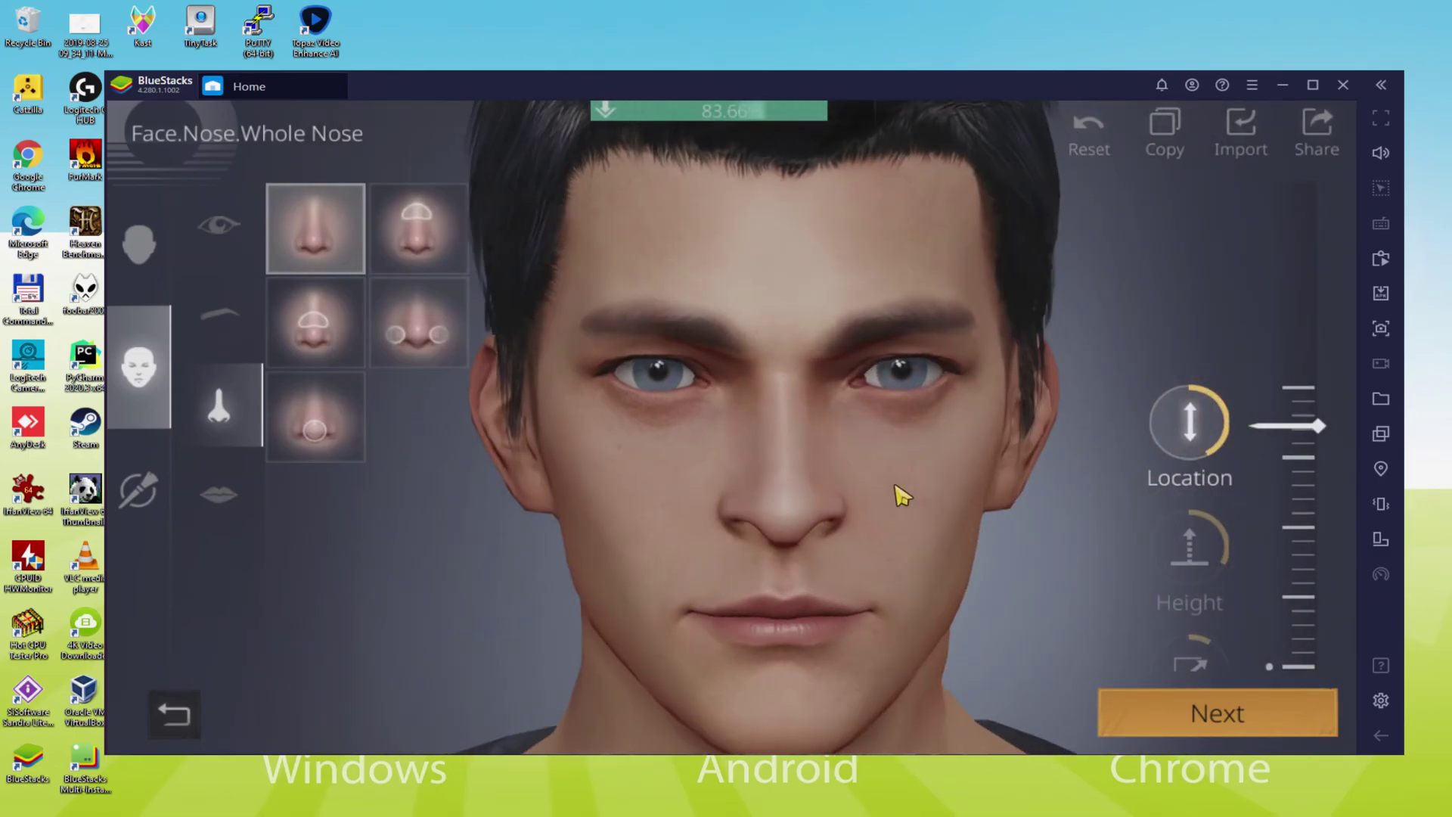
pyautogui.click(1168, 713)
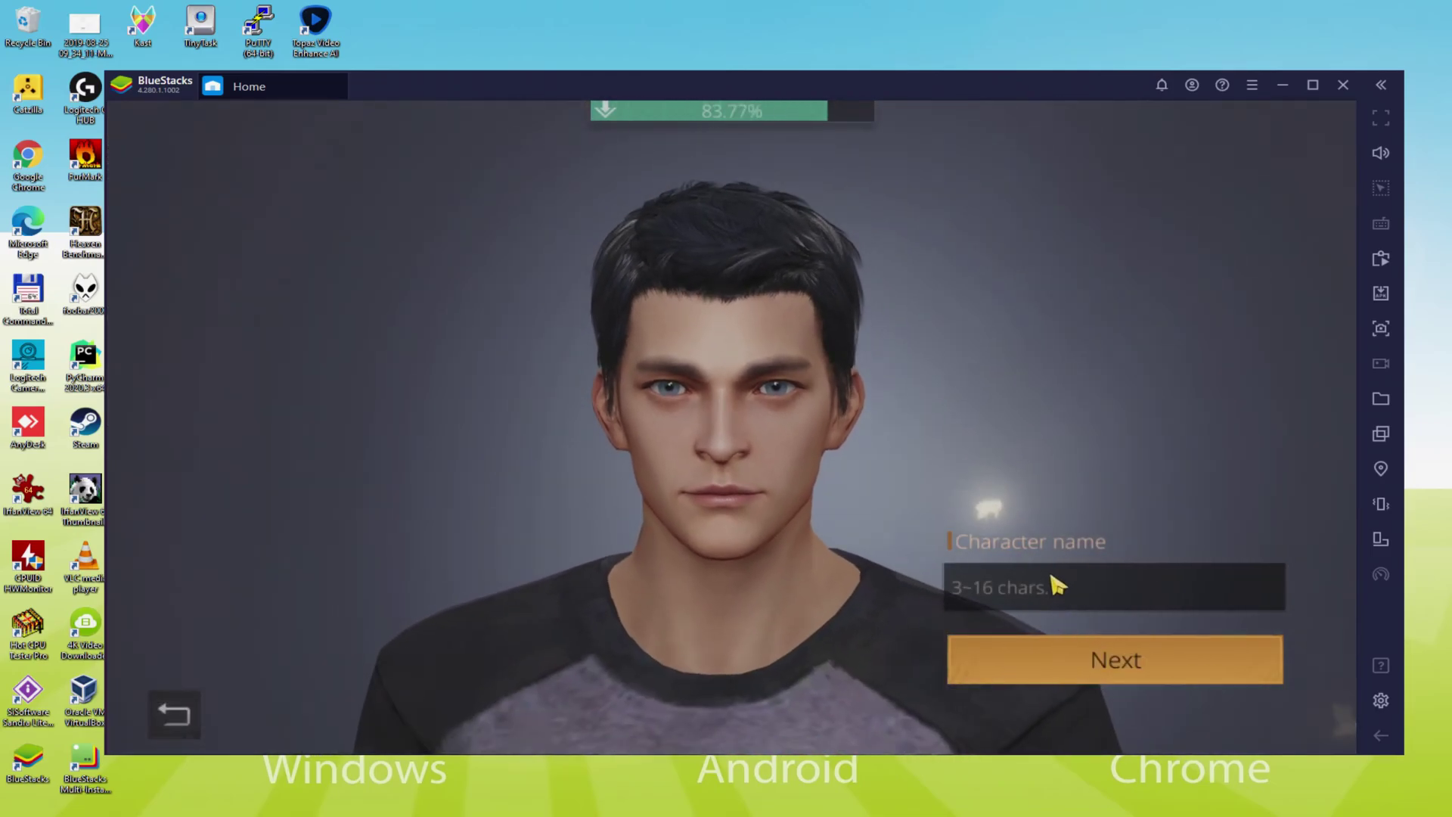
# Name the character Usitility and confirm the name
pyautogui.click(1058, 590)
pyautogui.write('Usitility')
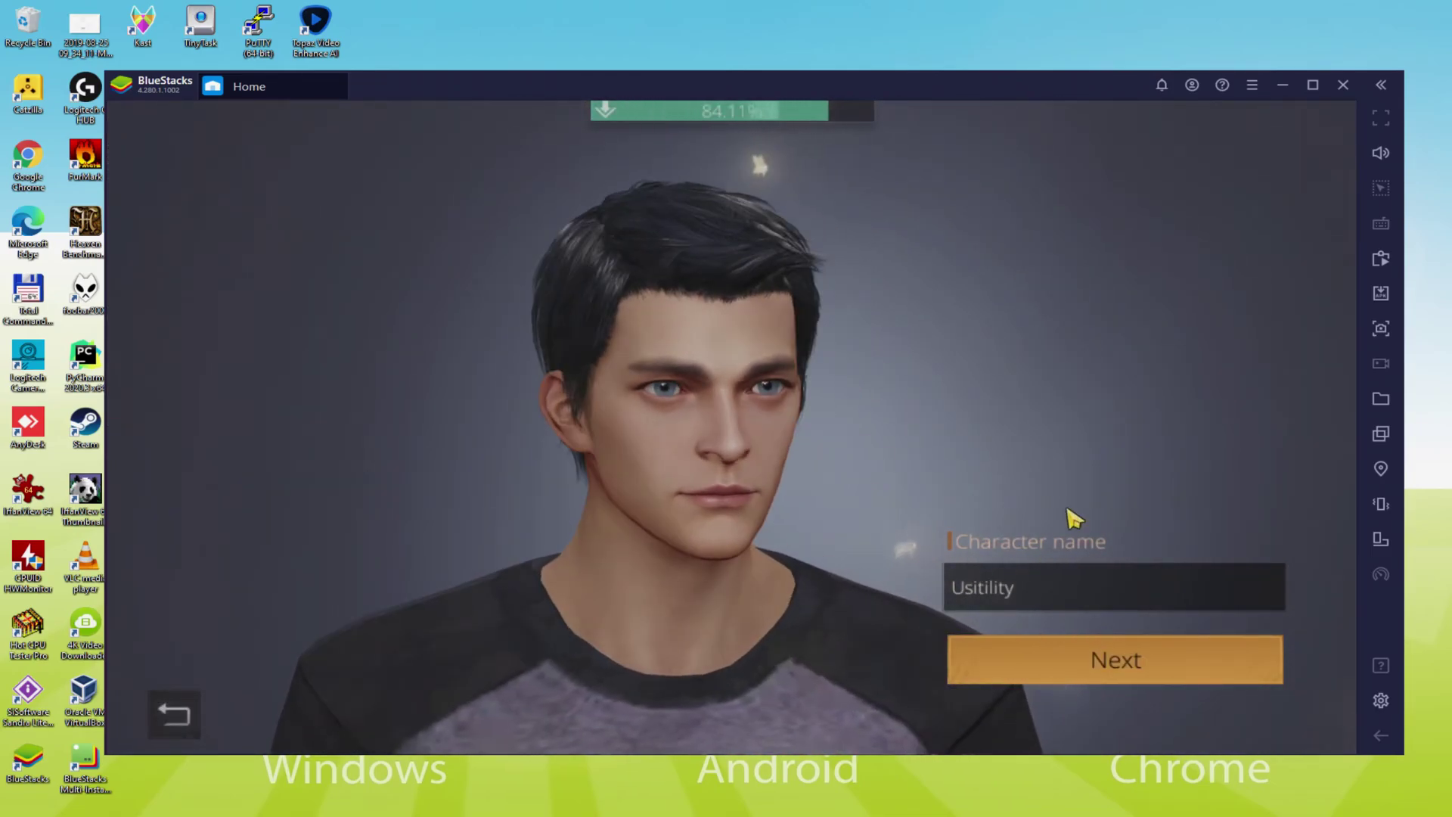
pyautogui.click(1139, 670)
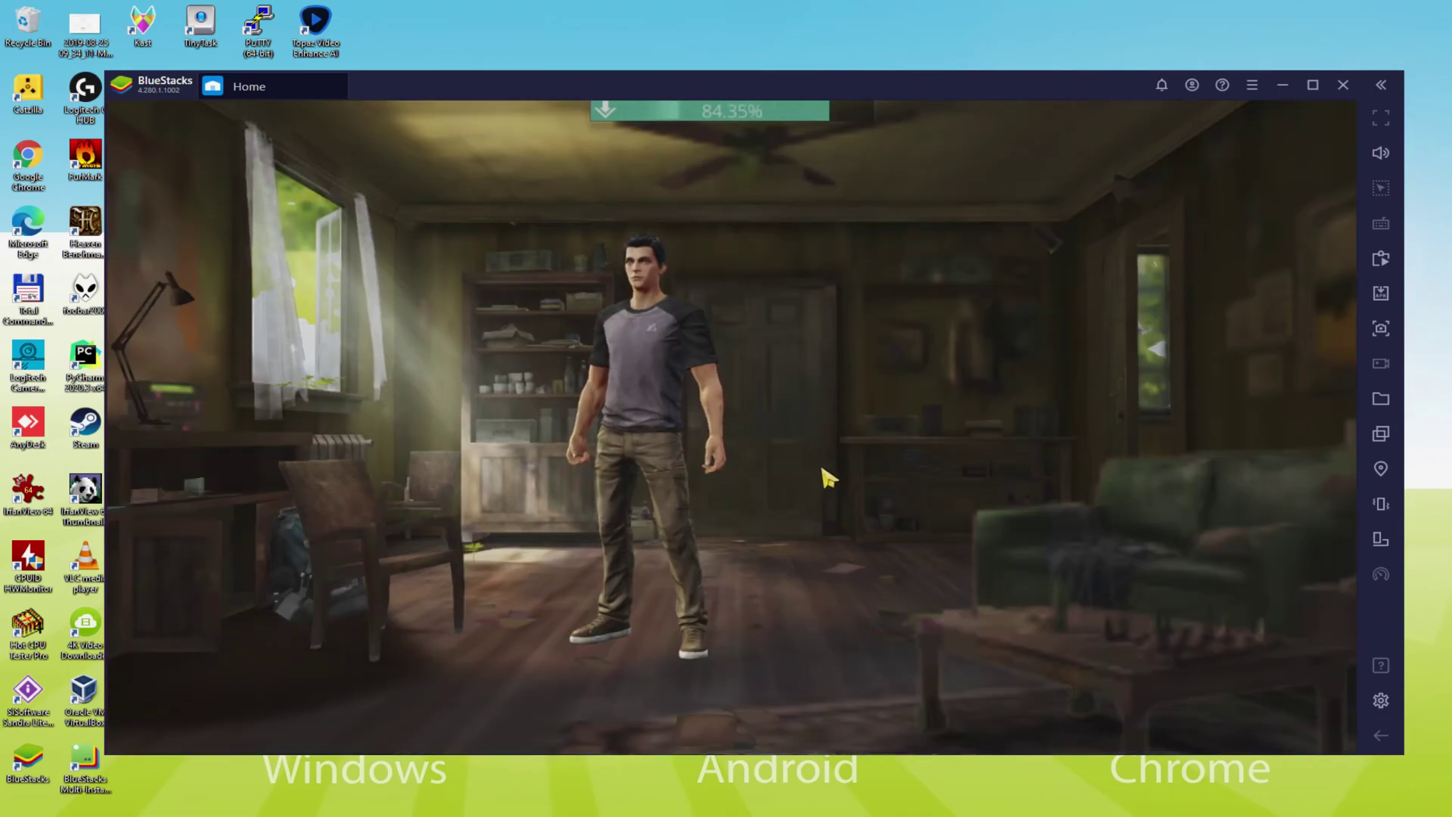
# Choose the Labrador with light fur as the character's companion dog and confirm the selection
pyautogui.click(998, 248)
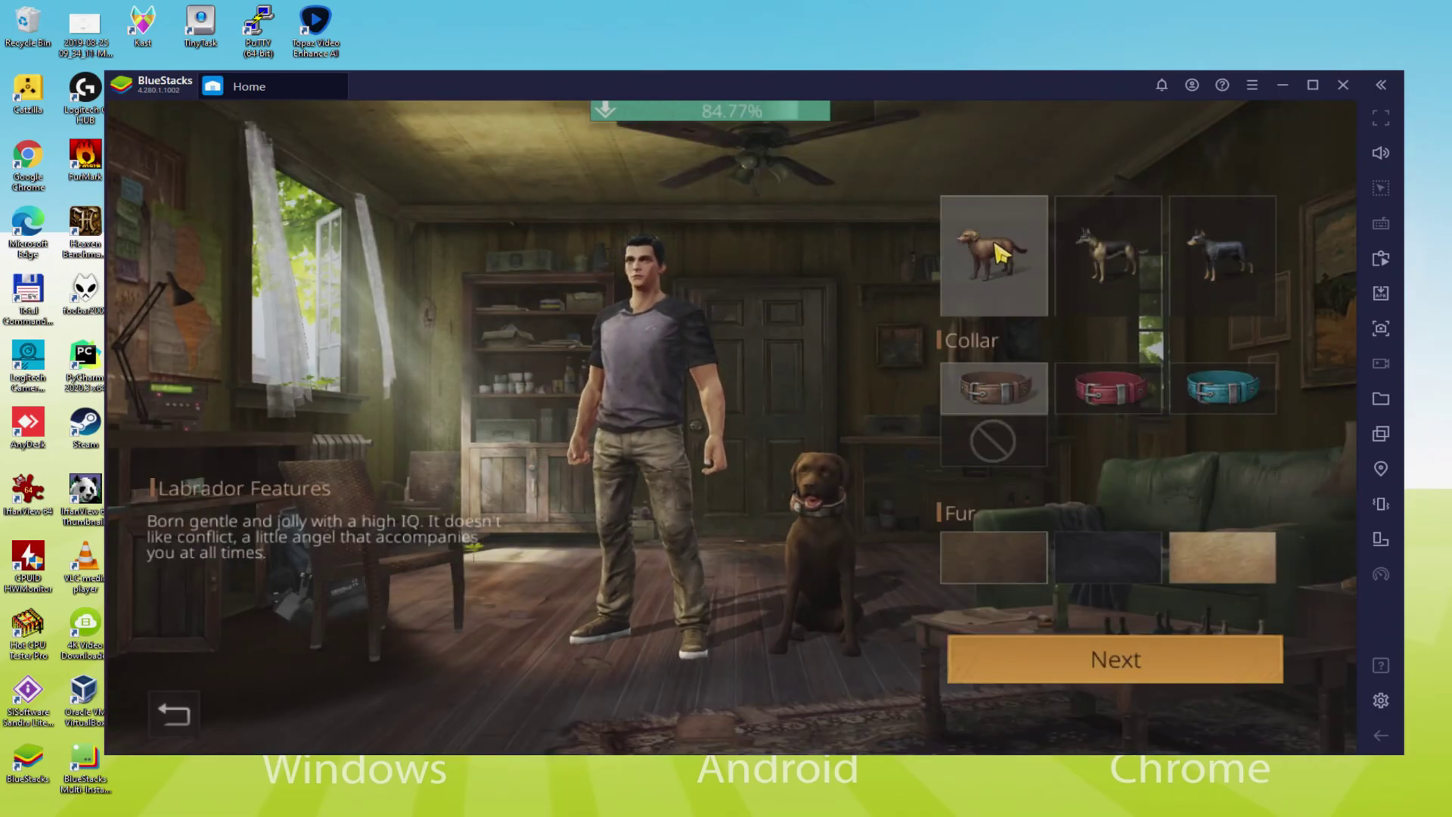
pyautogui.click(1226, 274)
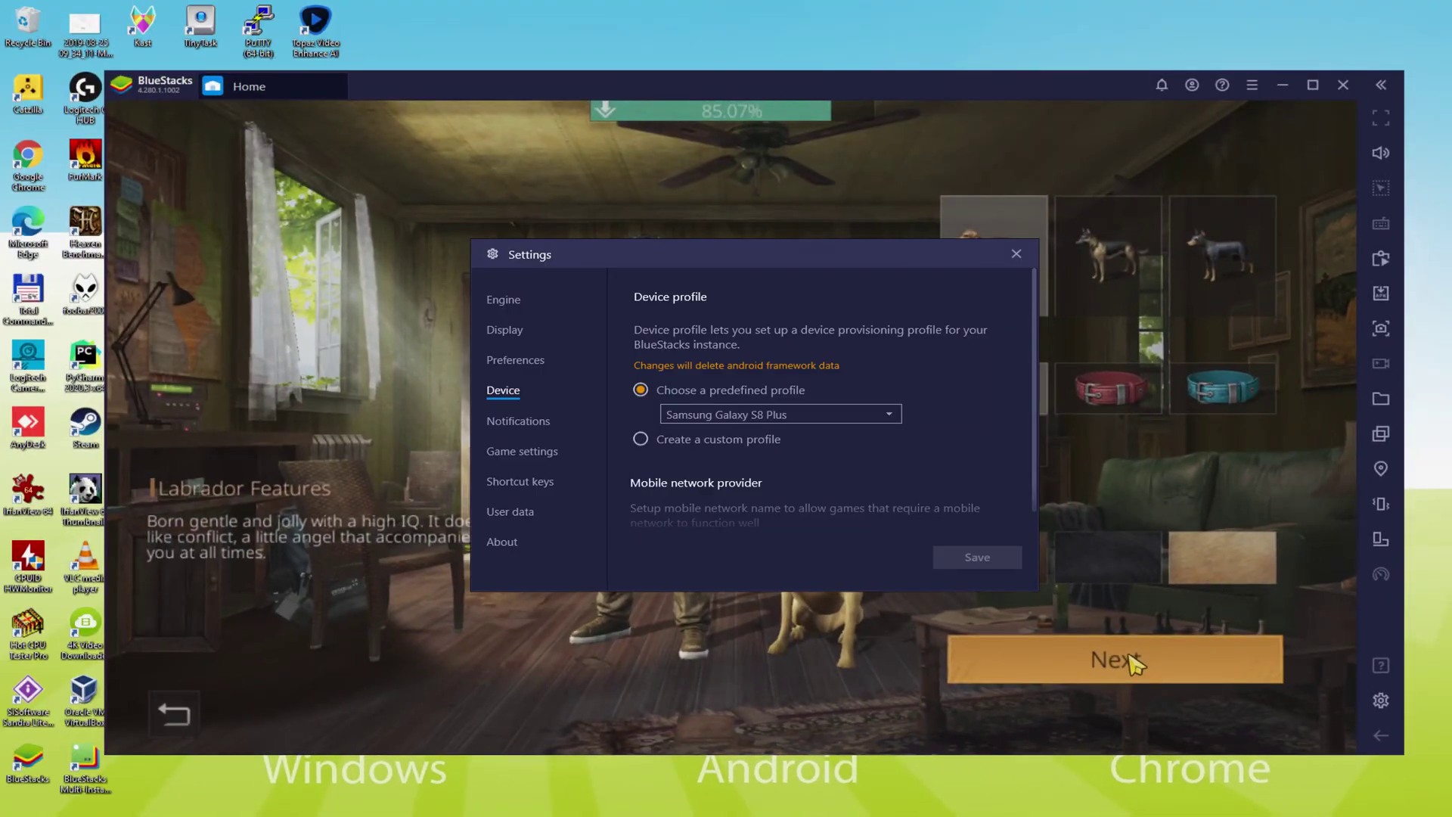
pyautogui.click(1135, 664)
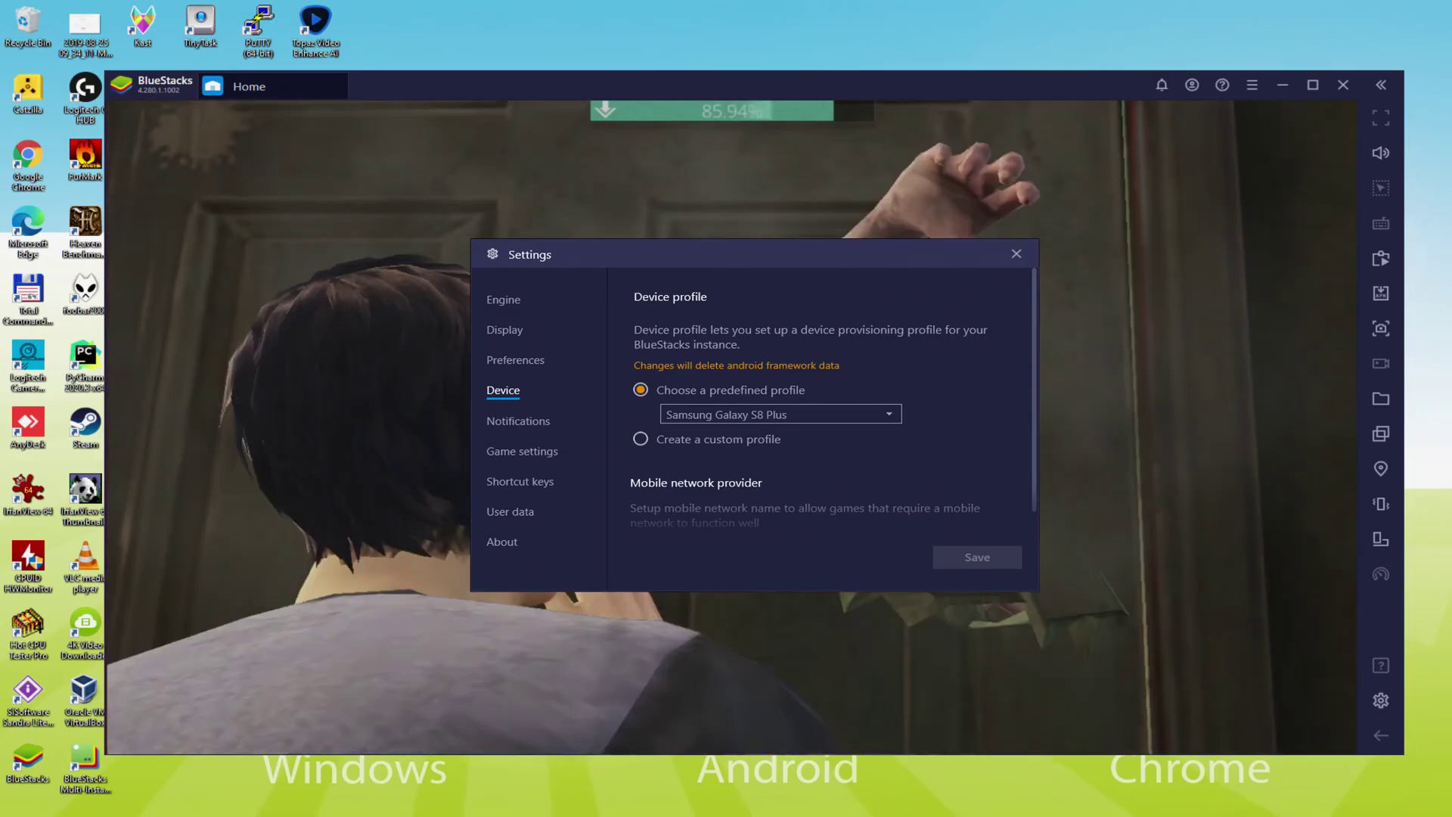
# Ward off the Infected at the door with the fist control
pyautogui.press('Escape')
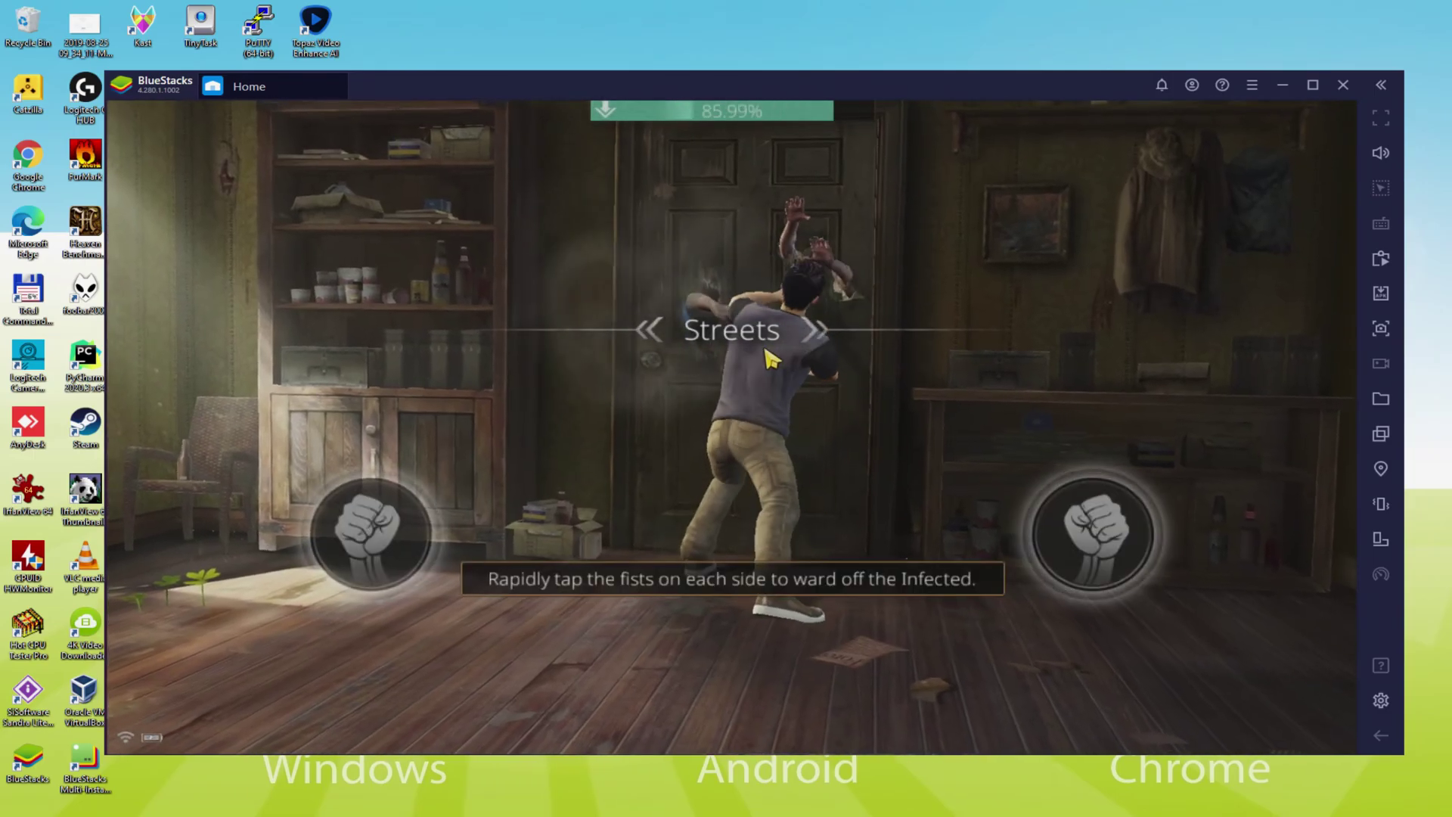
pyautogui.click(1122, 541)
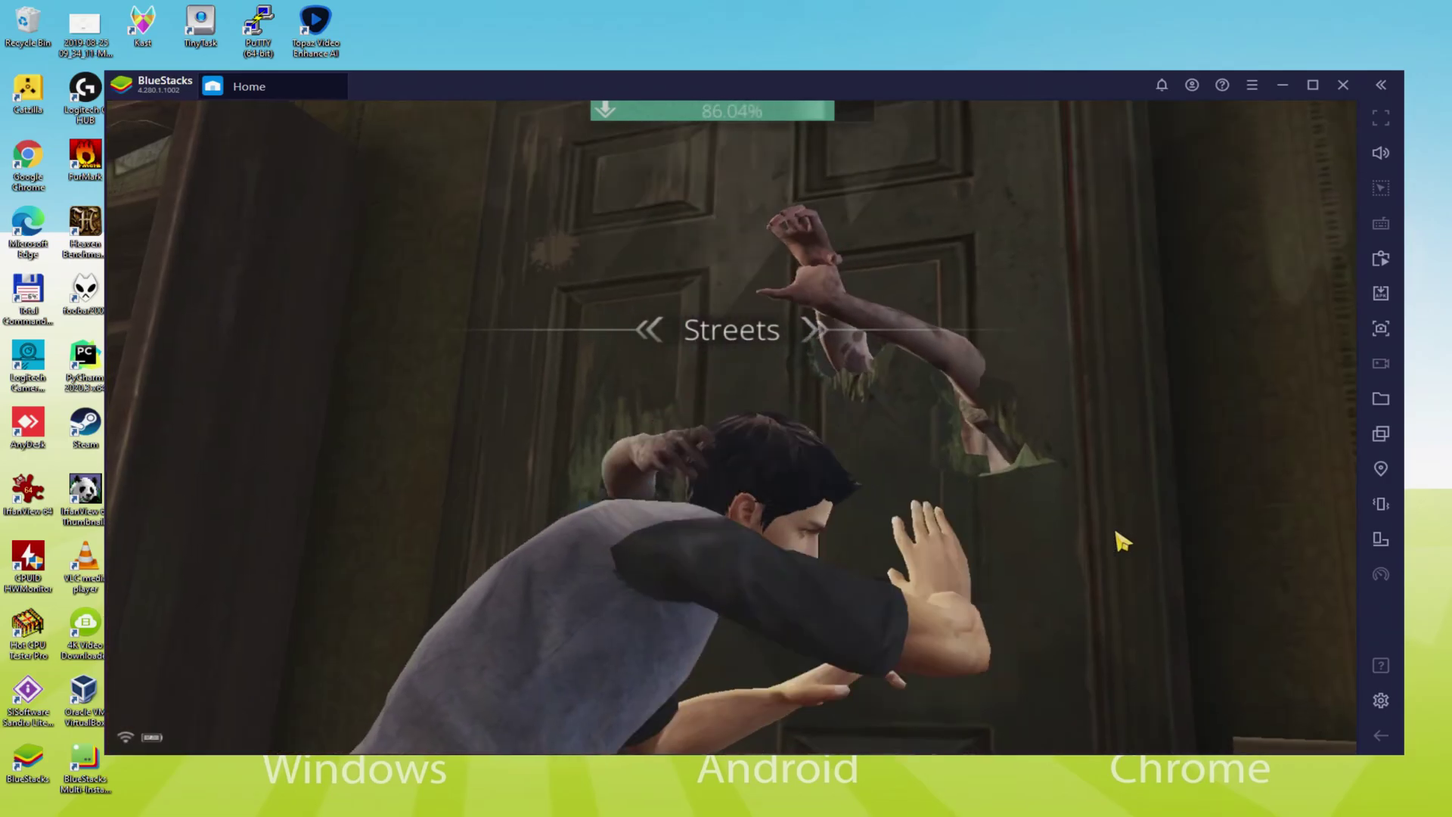